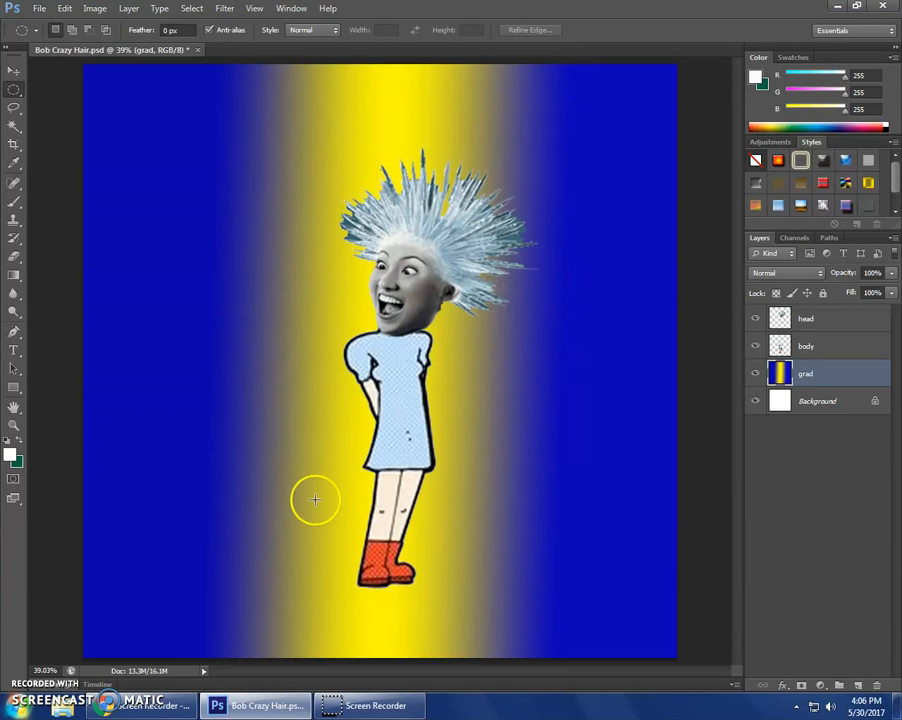
Step: Open the cup blue image from the Photo pics - Copy folder on the FMS TechEd Drive (T:)
click(39, 9)
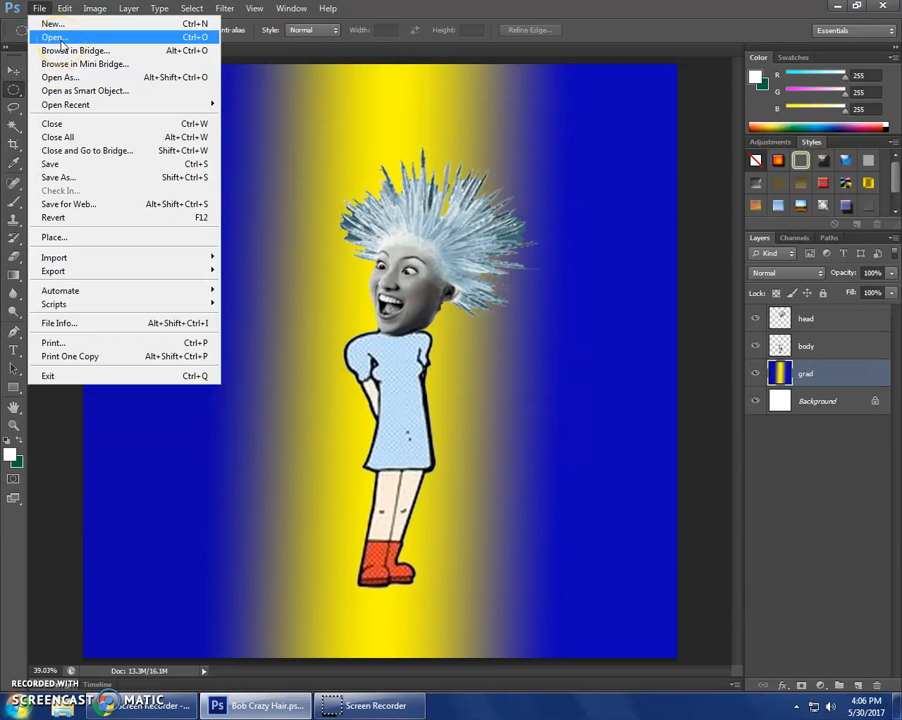
click(58, 38)
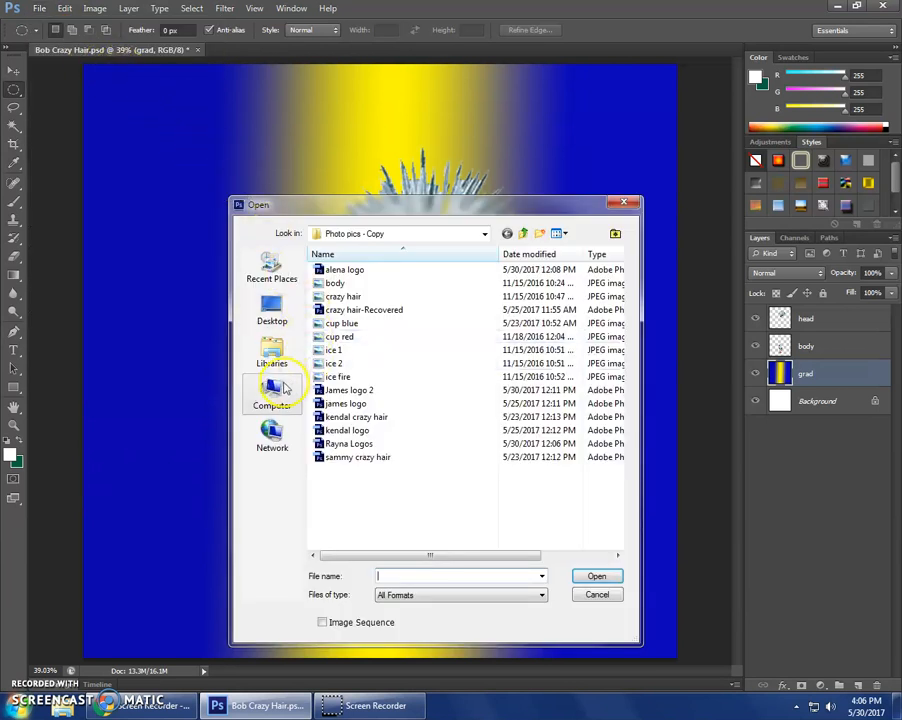
click(283, 385)
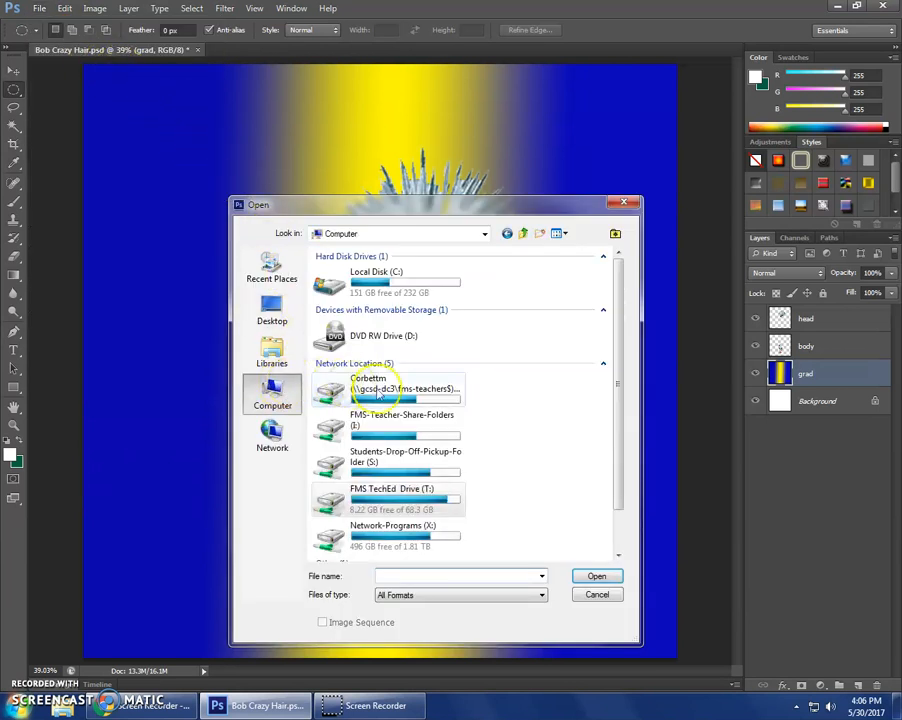
double_click(378, 500)
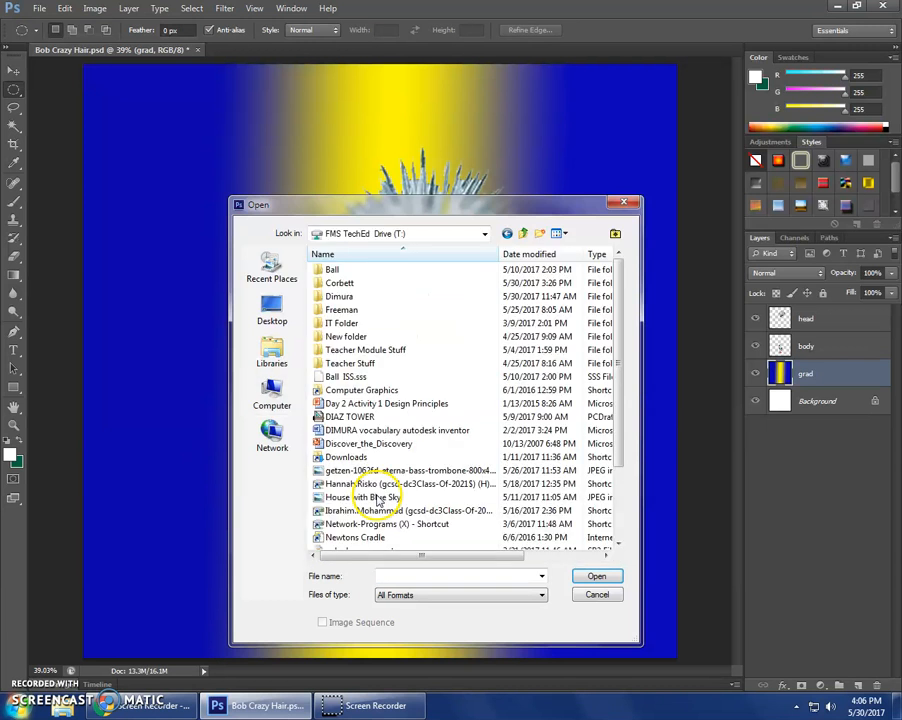
double_click(320, 284)
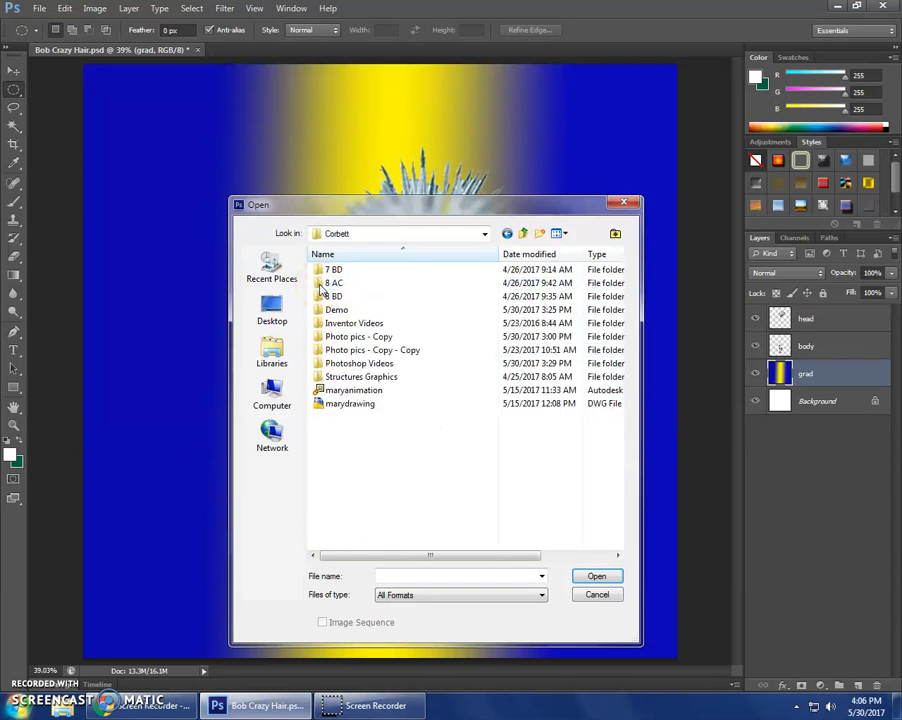
double_click(319, 340)
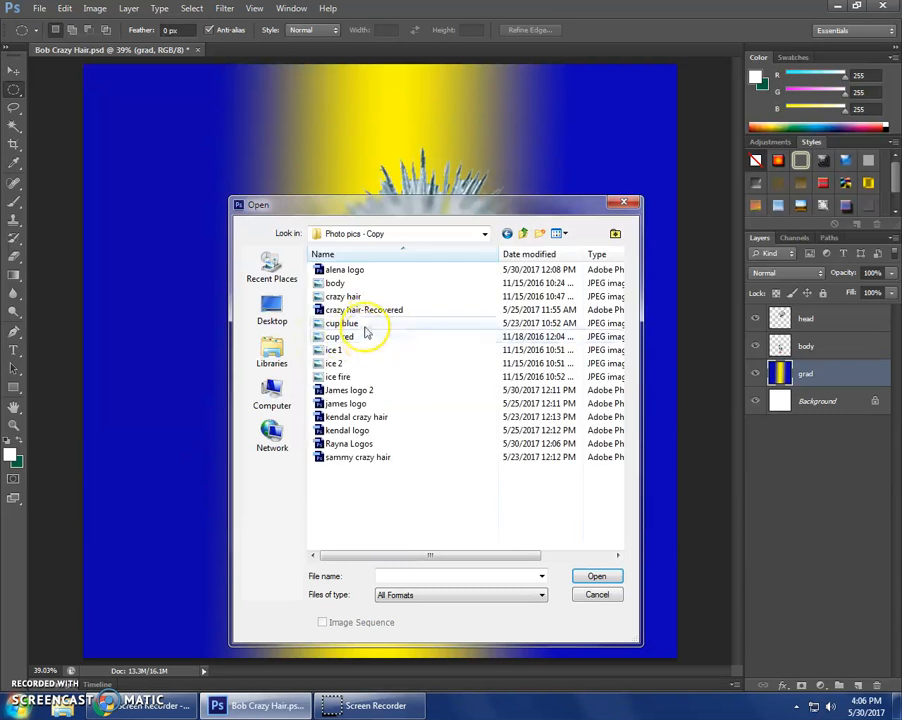
click(367, 325)
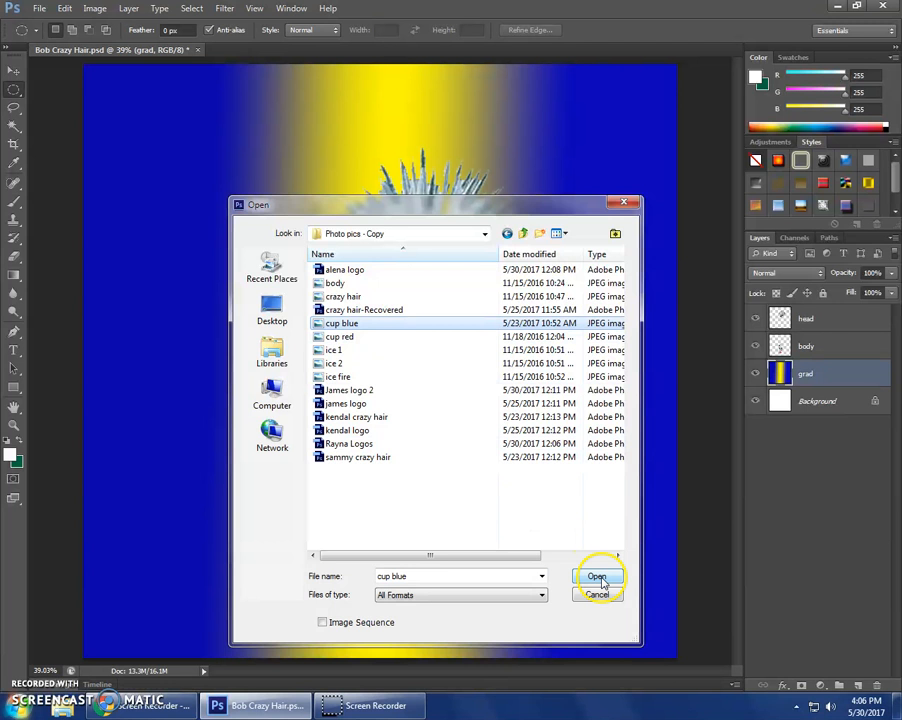
click(599, 578)
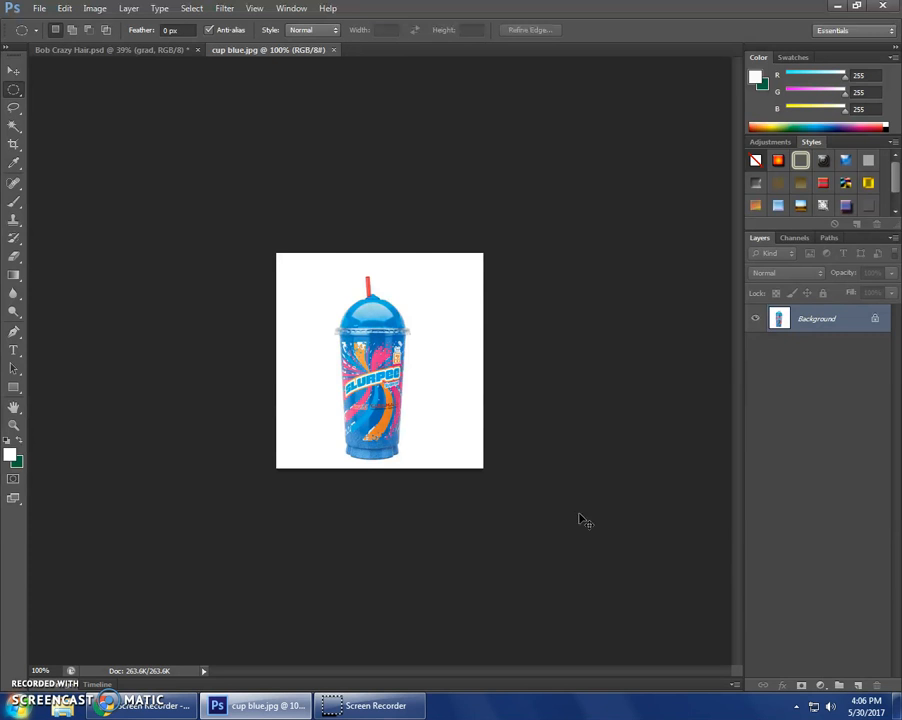
key(ctrl+0)
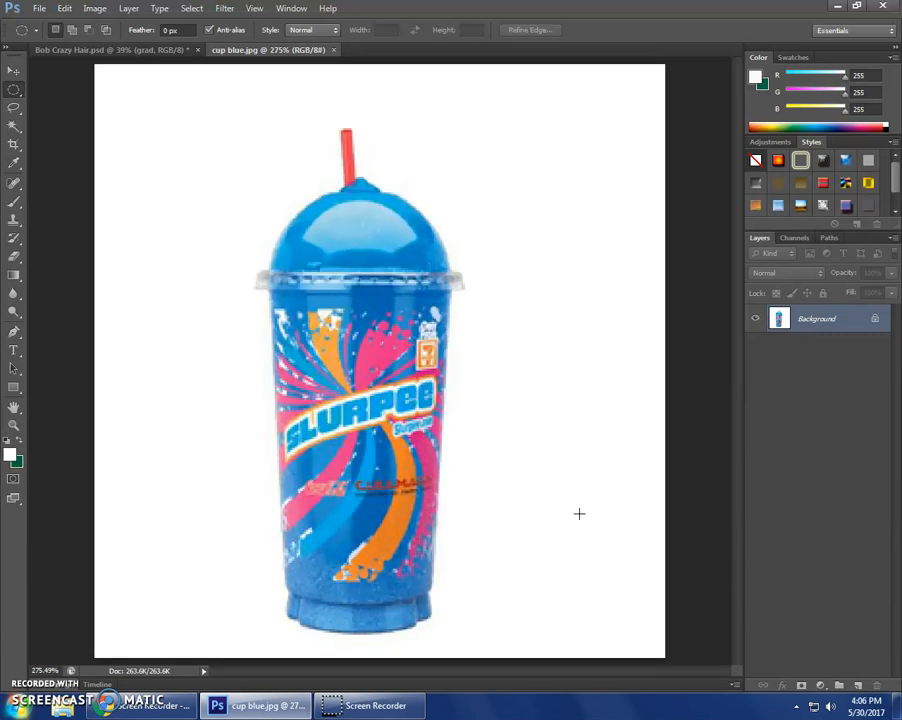
Step: Select the white background around the blue cup with the Magic Wand and invert the selection to isolate the cup
click(12, 131)
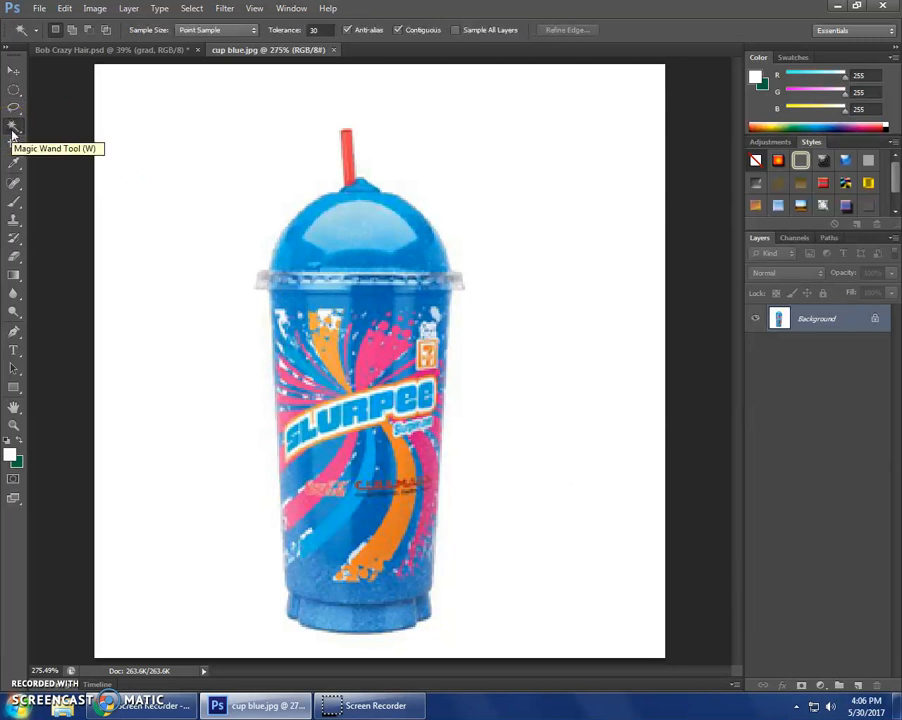
click(213, 168)
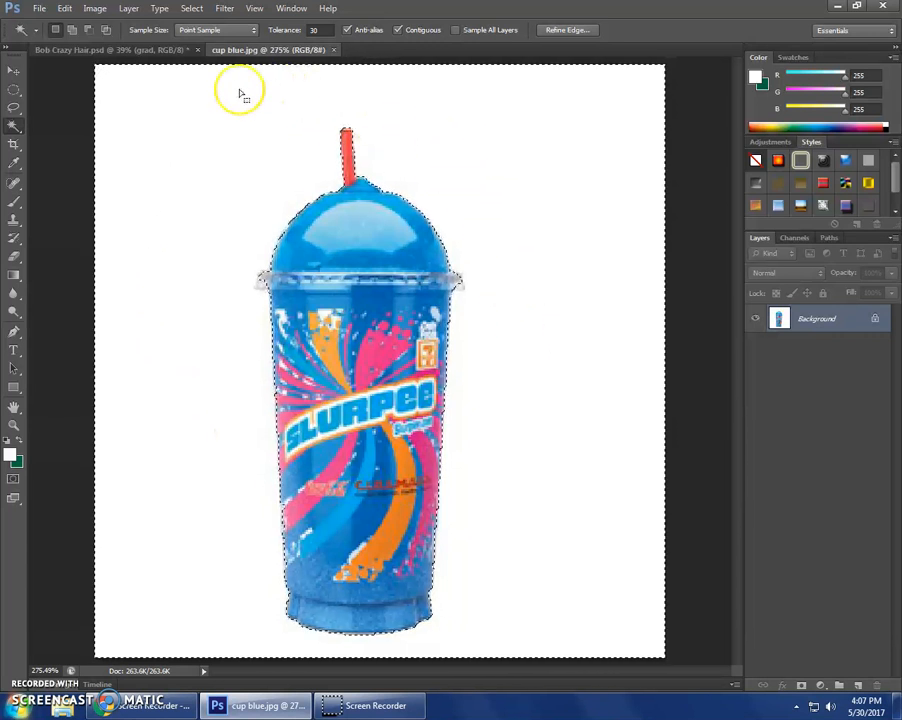
click(191, 8)
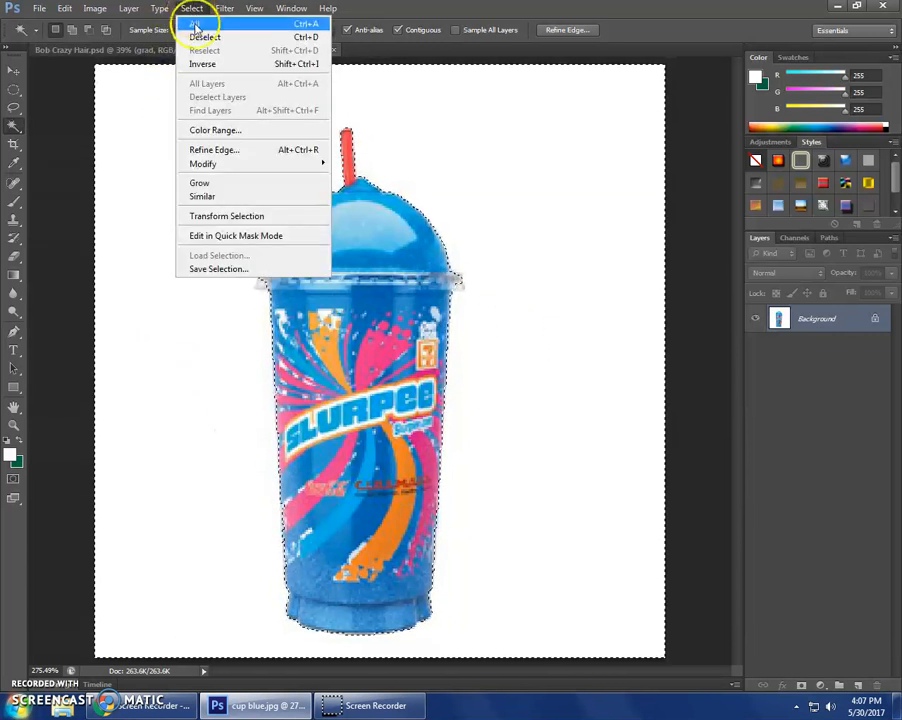
click(243, 63)
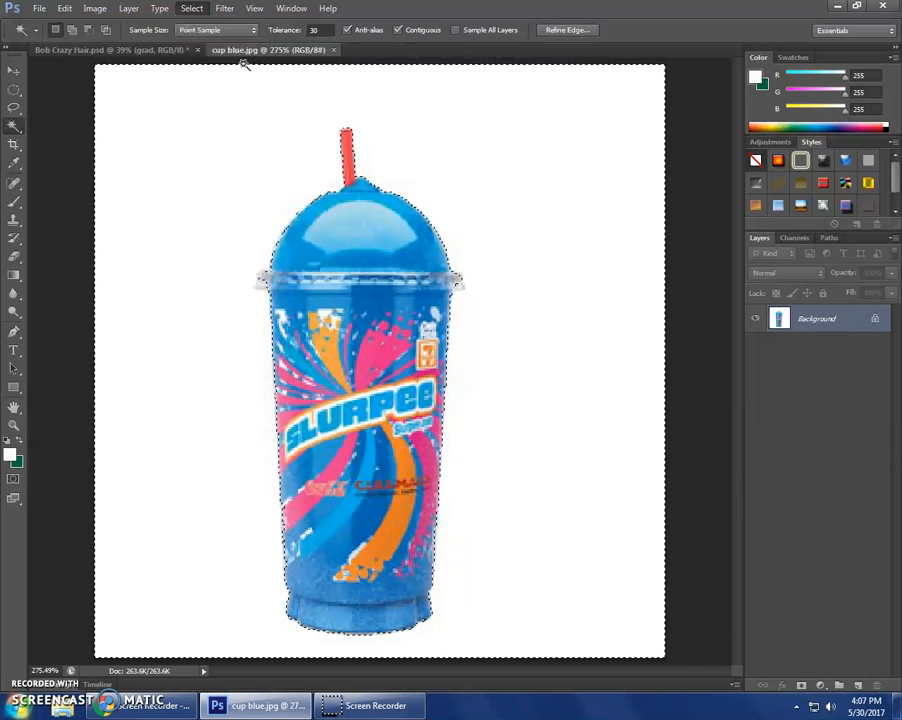
click(265, 79)
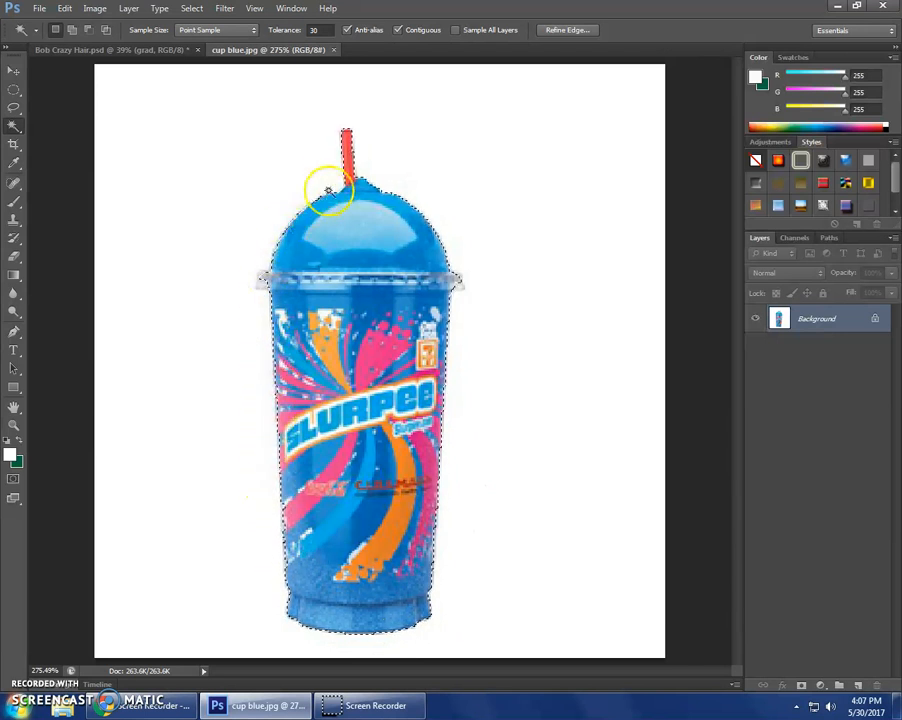
Step: Copy the selected blue cup and paste it into Bob Crazy Hair.psd above the grad layer
click(65, 9)
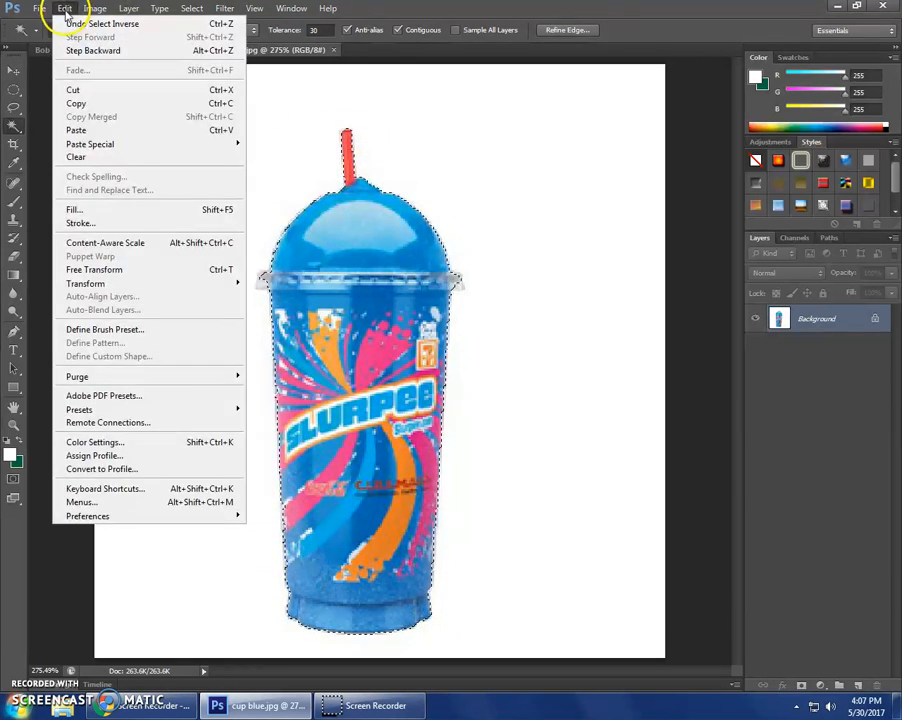
click(80, 105)
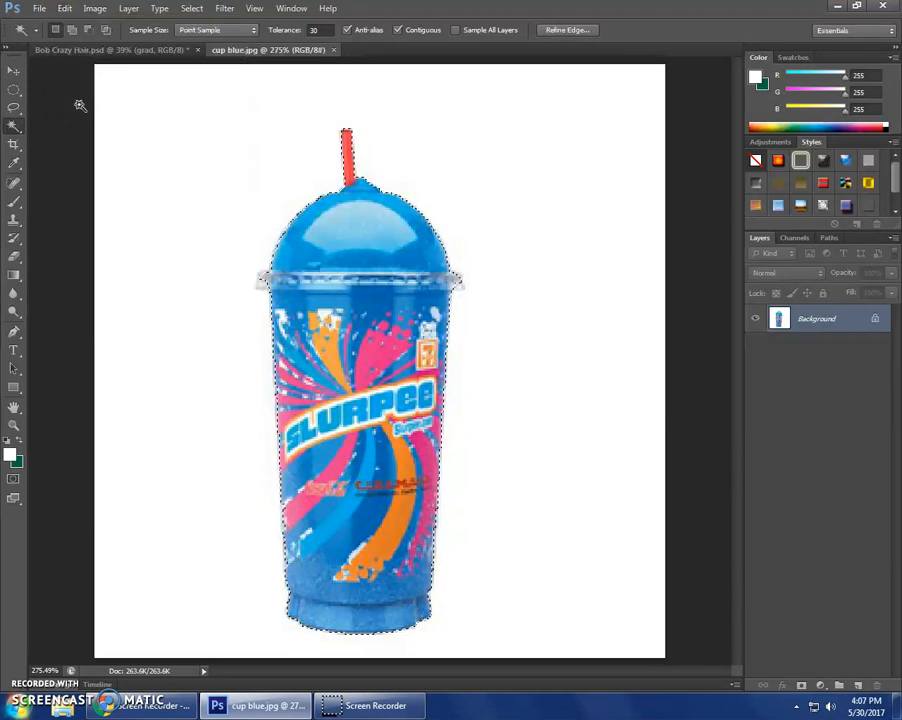
click(96, 54)
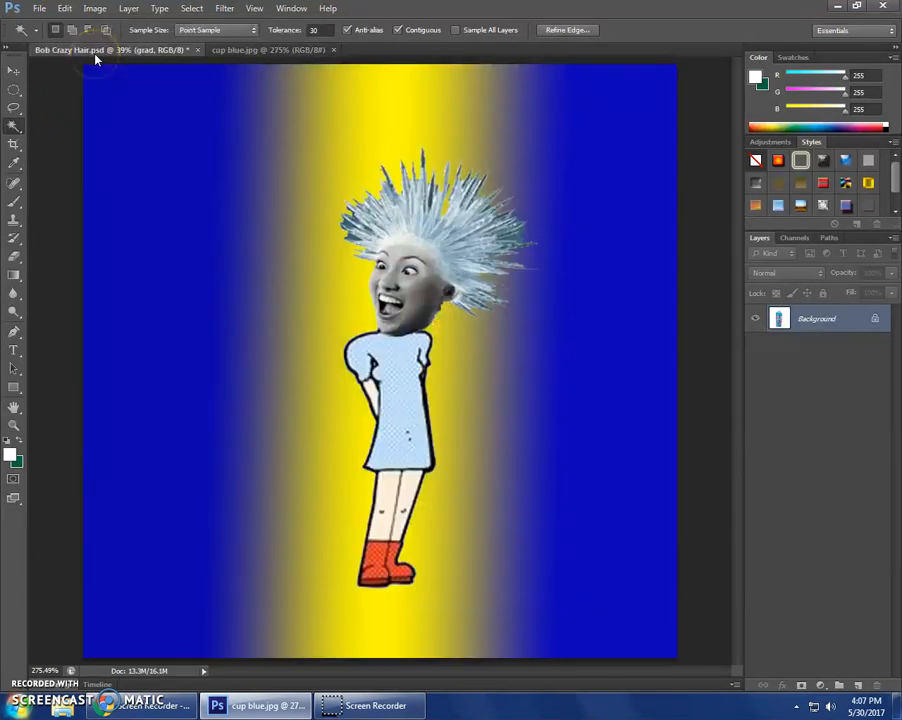
click(65, 9)
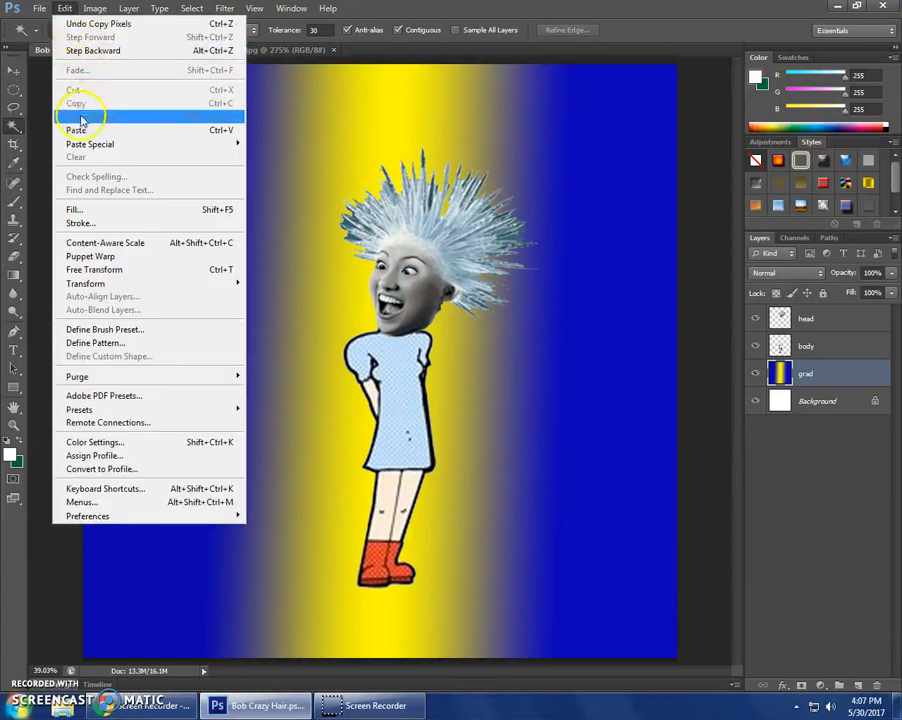
click(78, 130)
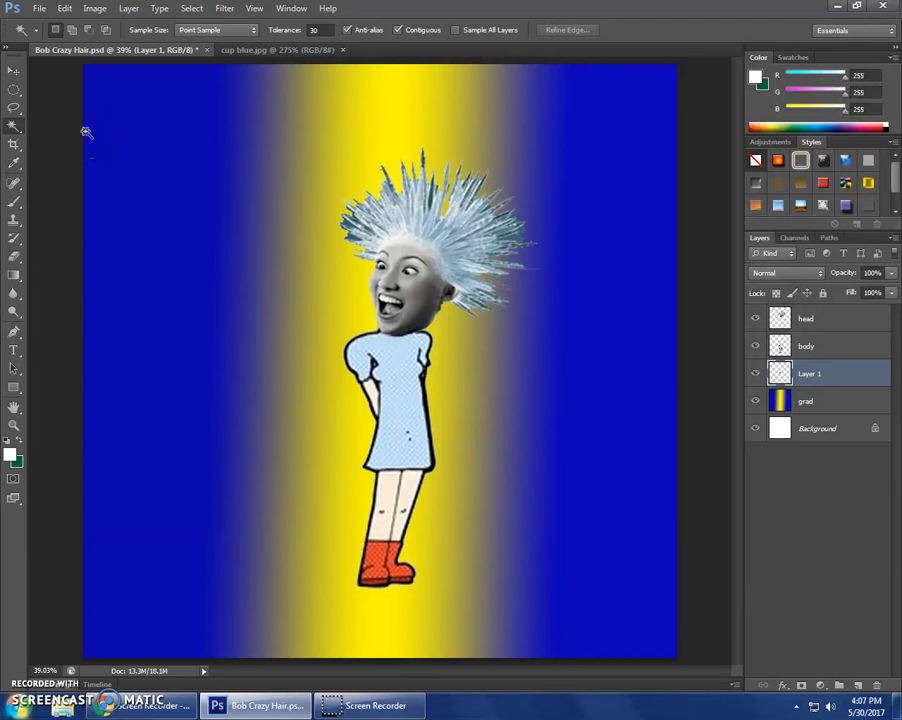
Step: Move the pasted cup out beside the figure's shoulder and scale it to about 185% width and 155% height
click(14, 70)
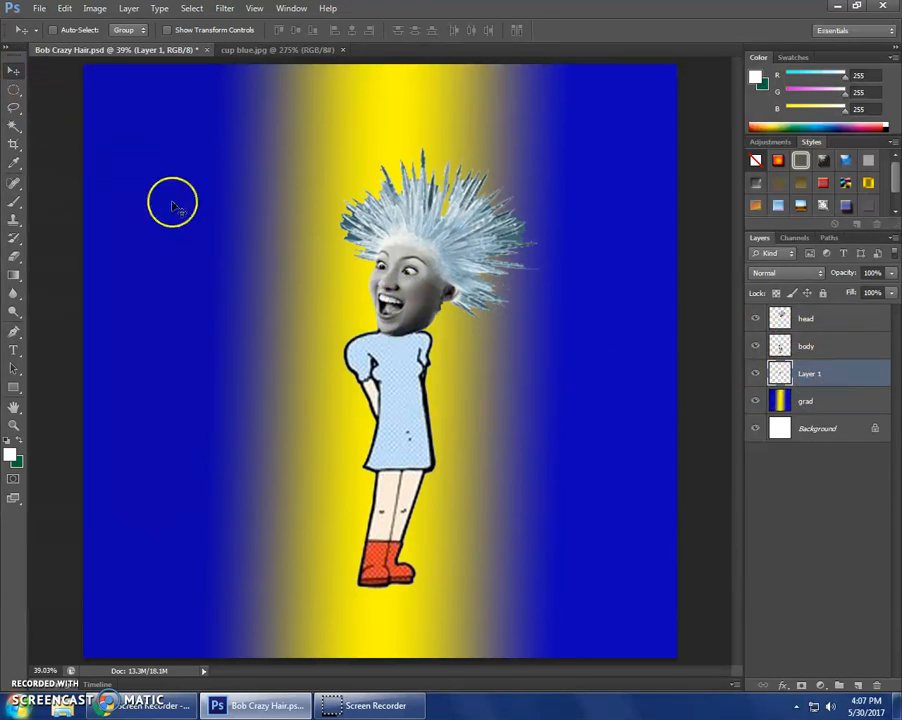
drag(276, 262, 226, 250)
click(63, 8)
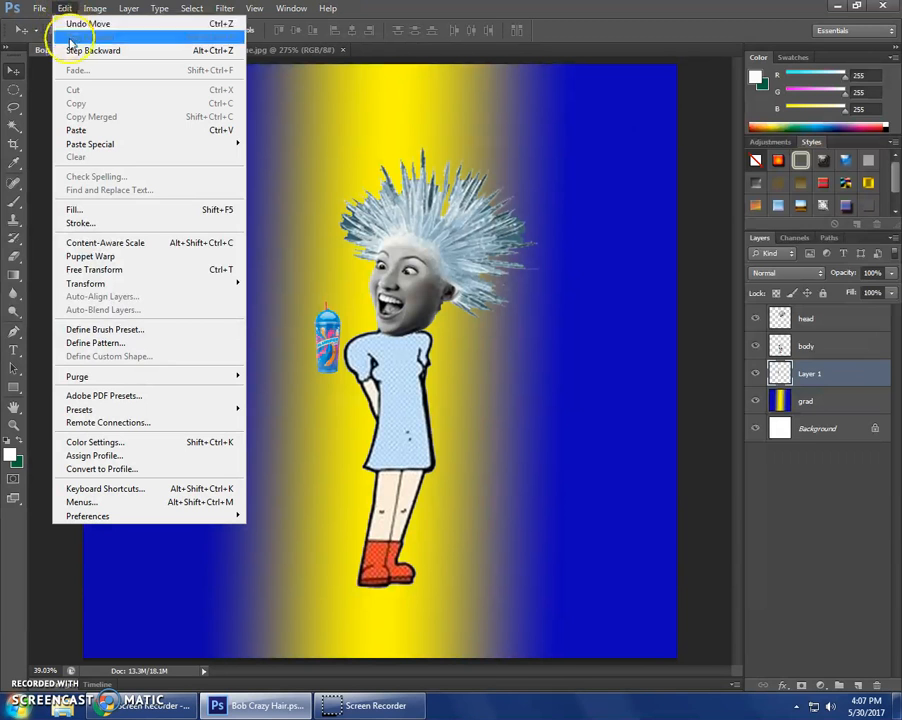
click(127, 270)
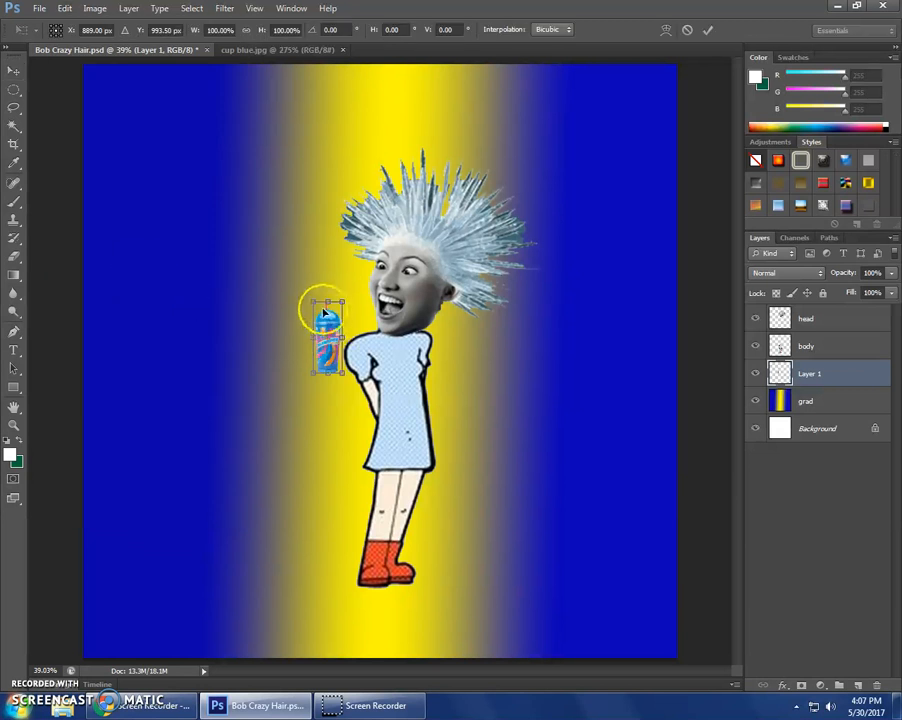
drag(314, 301, 287, 261)
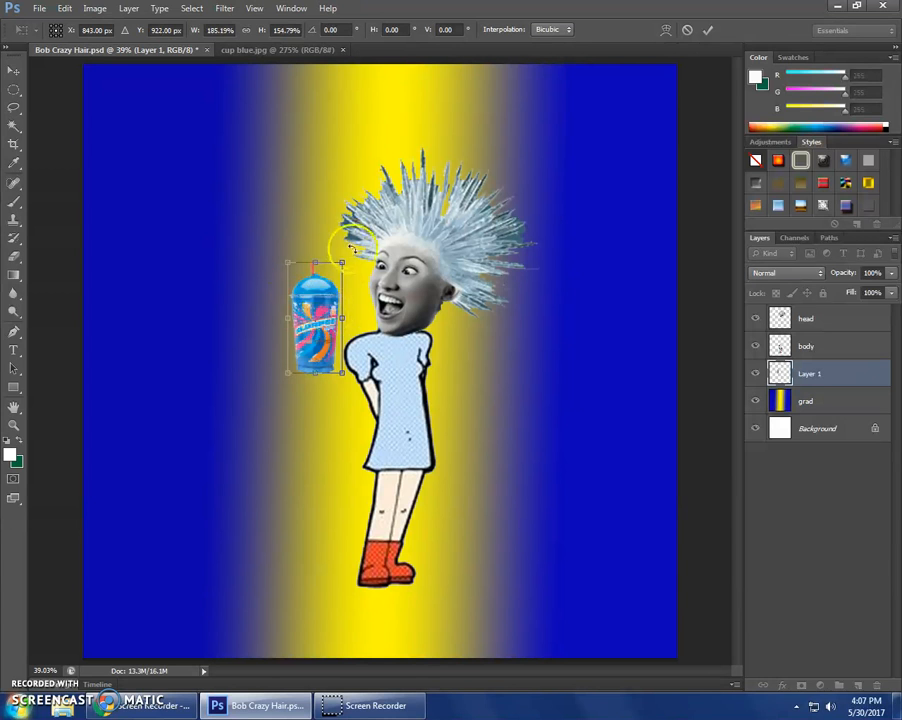
Step: Rotate the cup about 62° clockwise, place its straw end at the figure's mouth and apply the transform
drag(352, 252, 400, 318)
drag(334, 319, 368, 335)
mouse_move(300, 342)
mouse_down()
mouse_move(302, 333)
mouse_move(314, 347)
mouse_up()
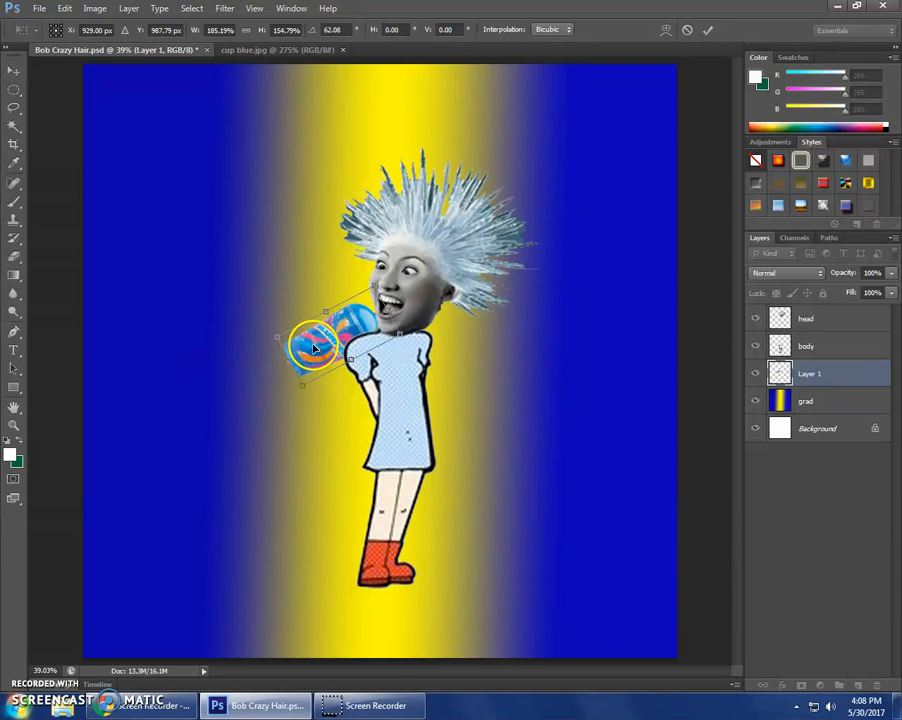
key(Return)
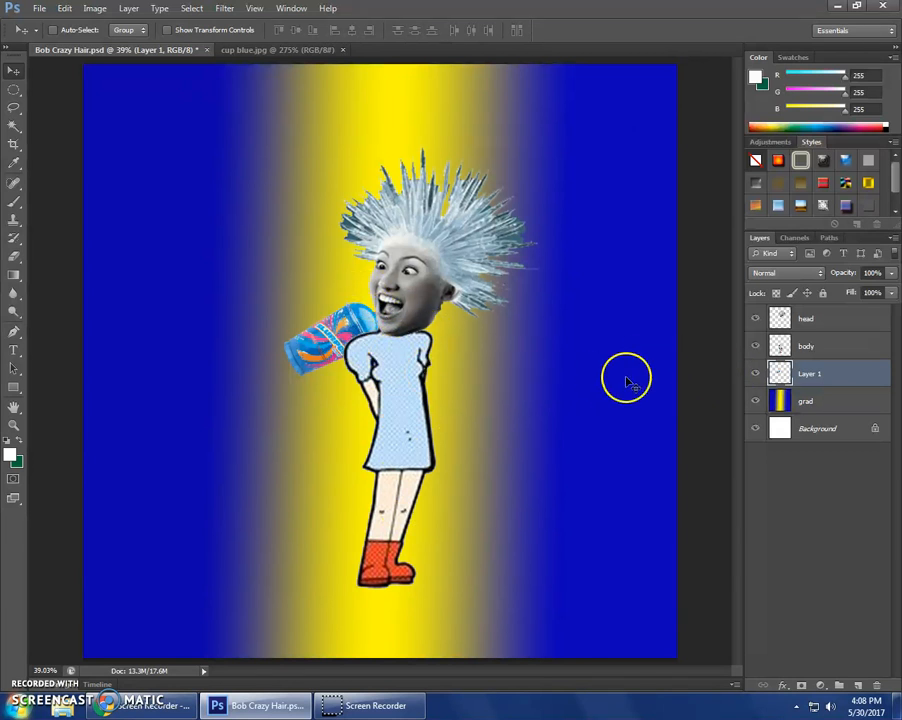
Step: Move the cup's layer above the head layer and rename it blue cup
drag(821, 377, 822, 318)
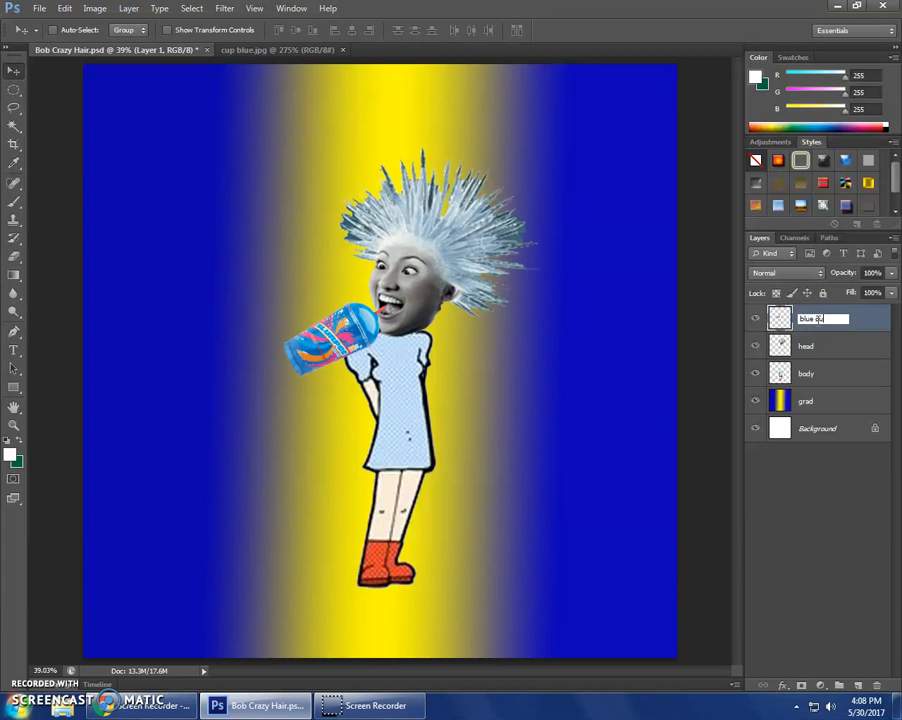
key(Return)
click(594, 460)
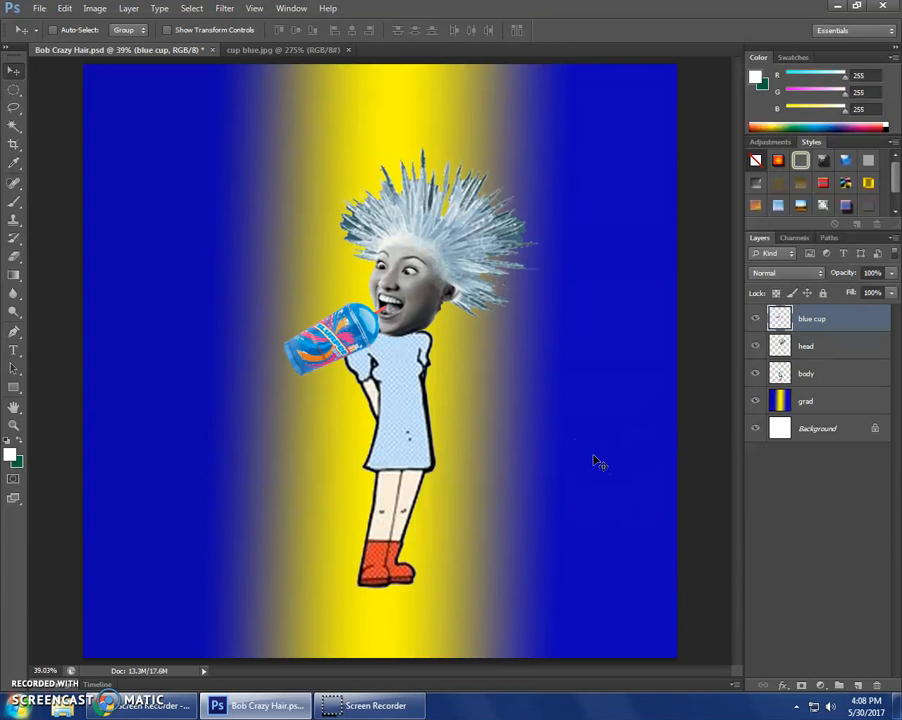
Step: Open the cup red image from the Photo pics - Copy folder
click(39, 8)
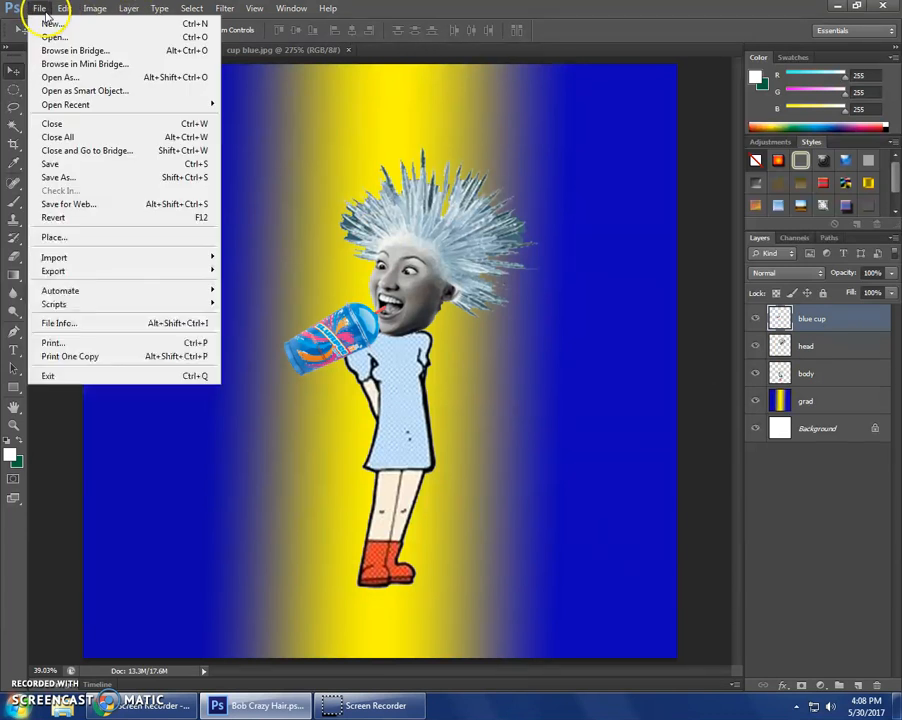
click(56, 36)
click(328, 336)
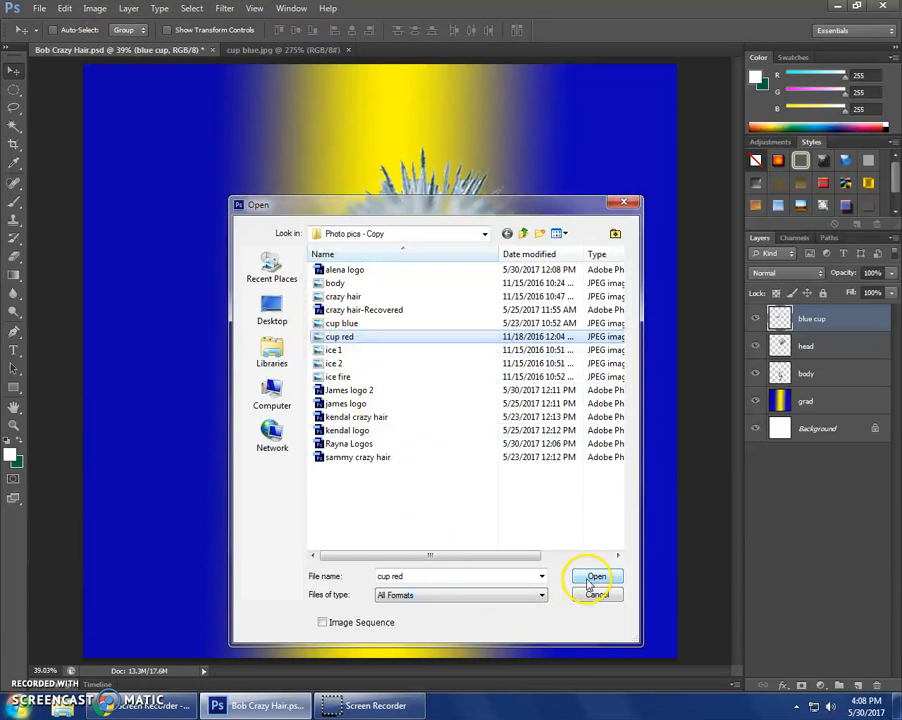
click(594, 578)
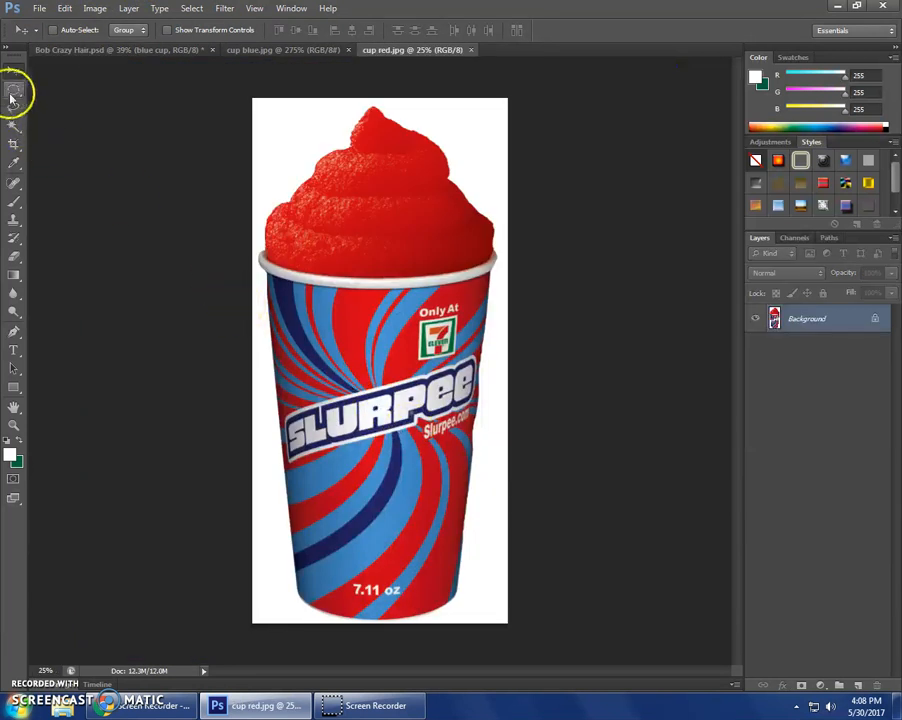
Step: Select the white background around the red cup with the Magic Wand and invert the selection to isolate the cup
click(15, 127)
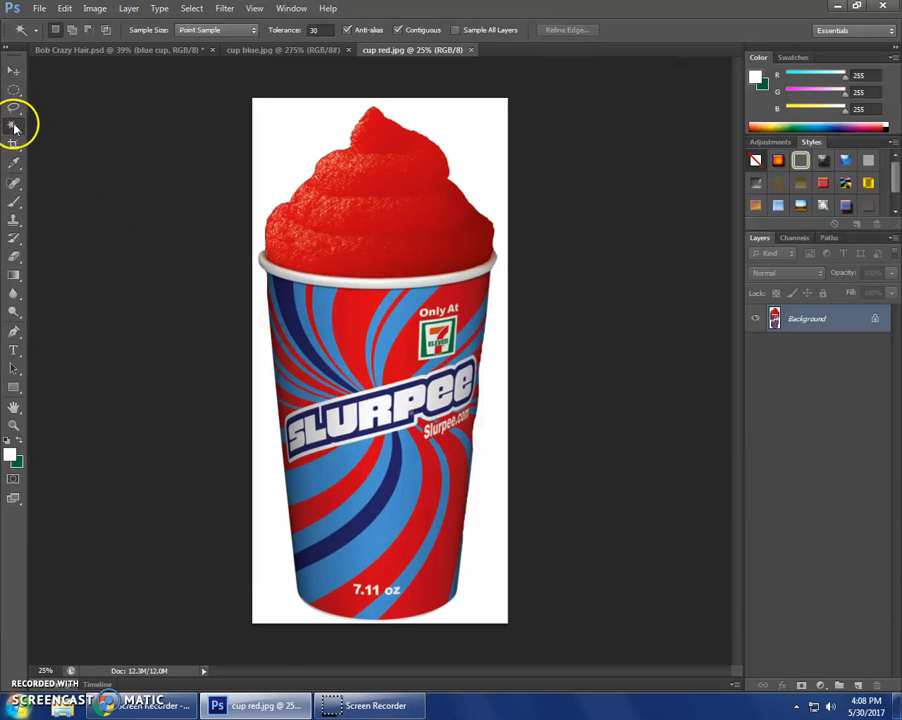
click(285, 147)
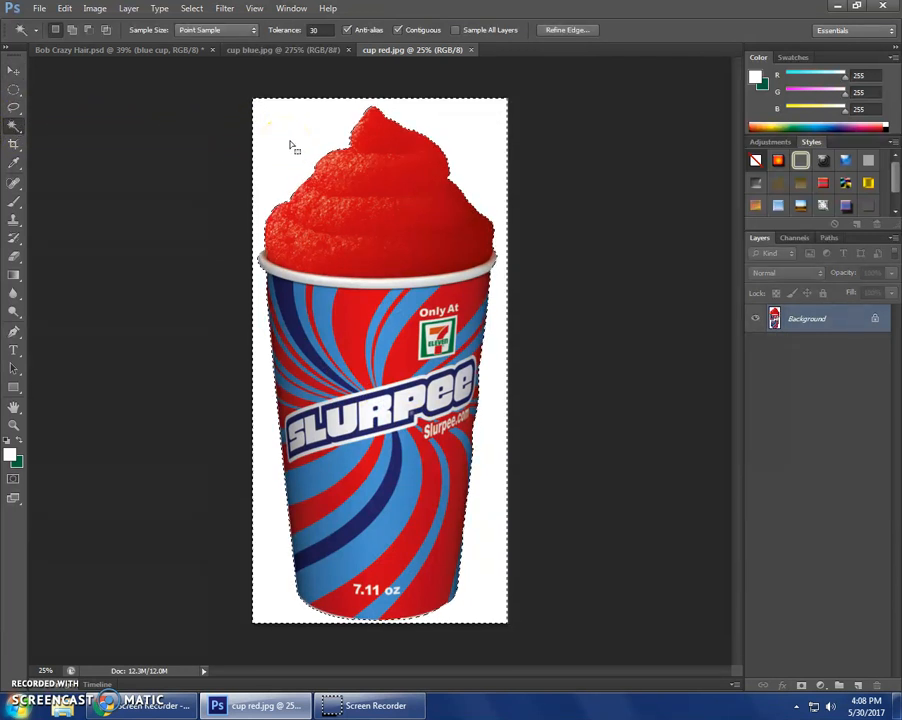
click(191, 10)
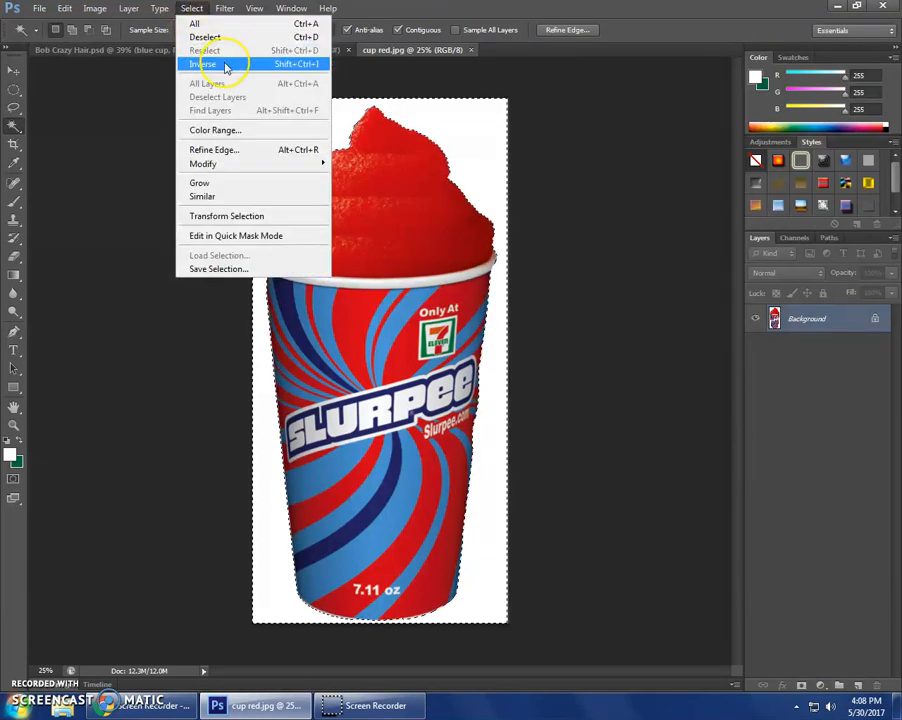
click(226, 67)
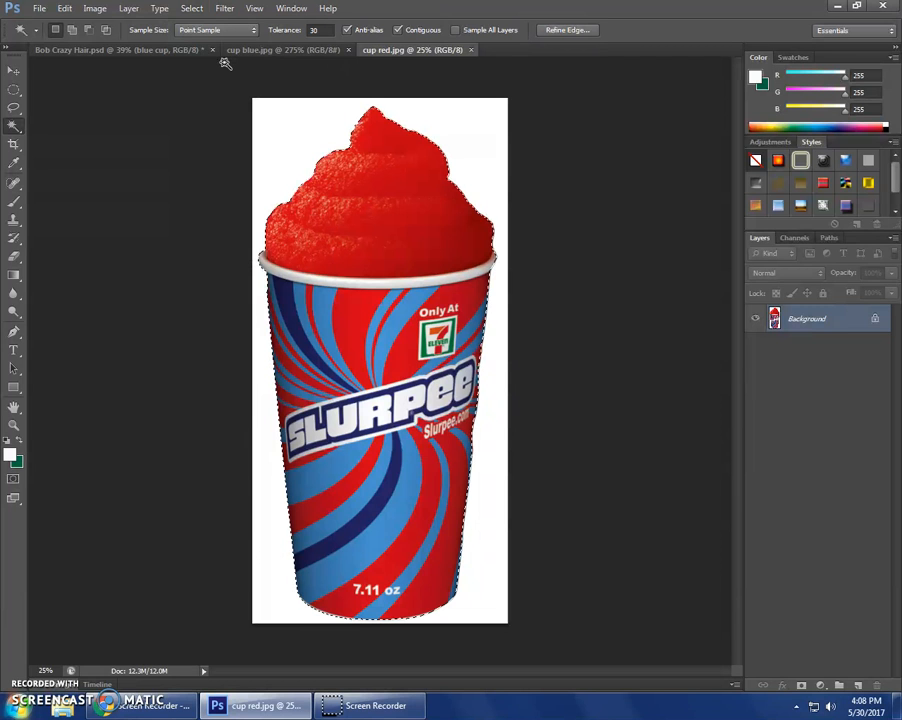
Step: Copy the selected red cup and paste it into the Bob Crazy Hair document as a new layer
click(64, 9)
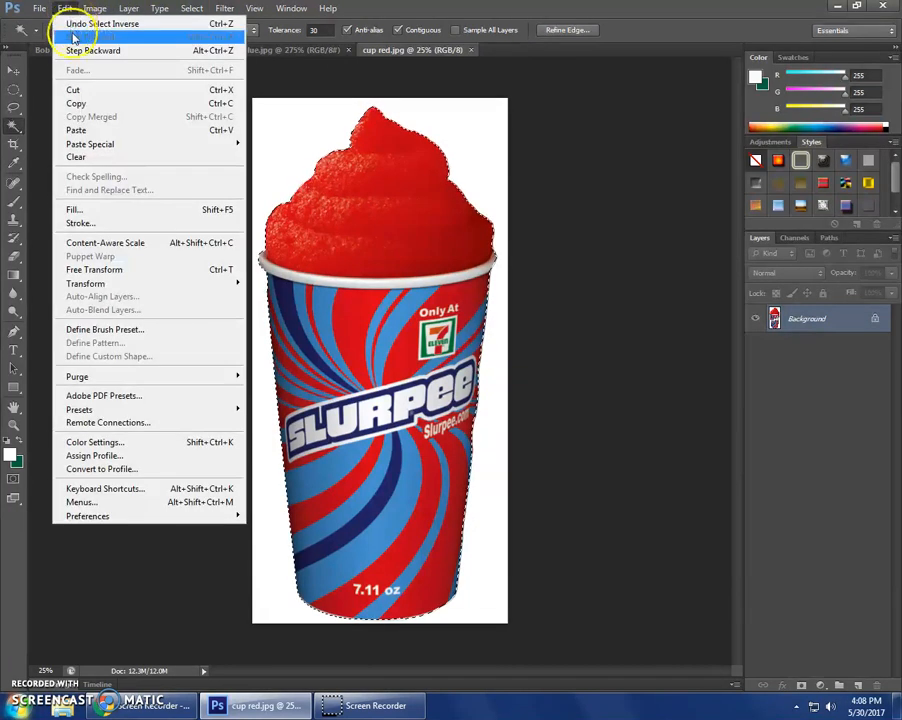
click(90, 103)
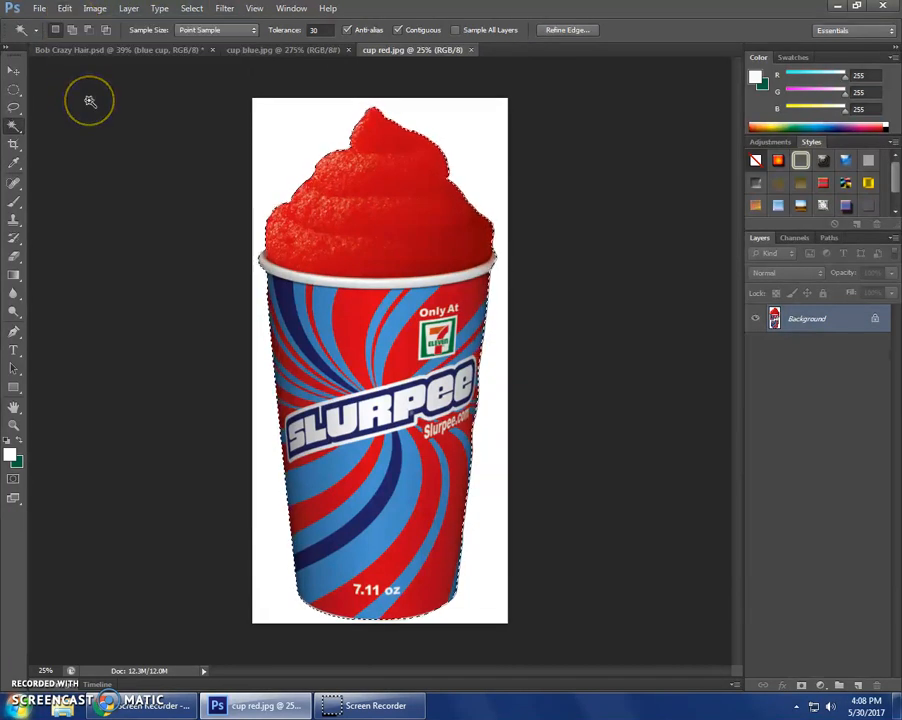
click(92, 52)
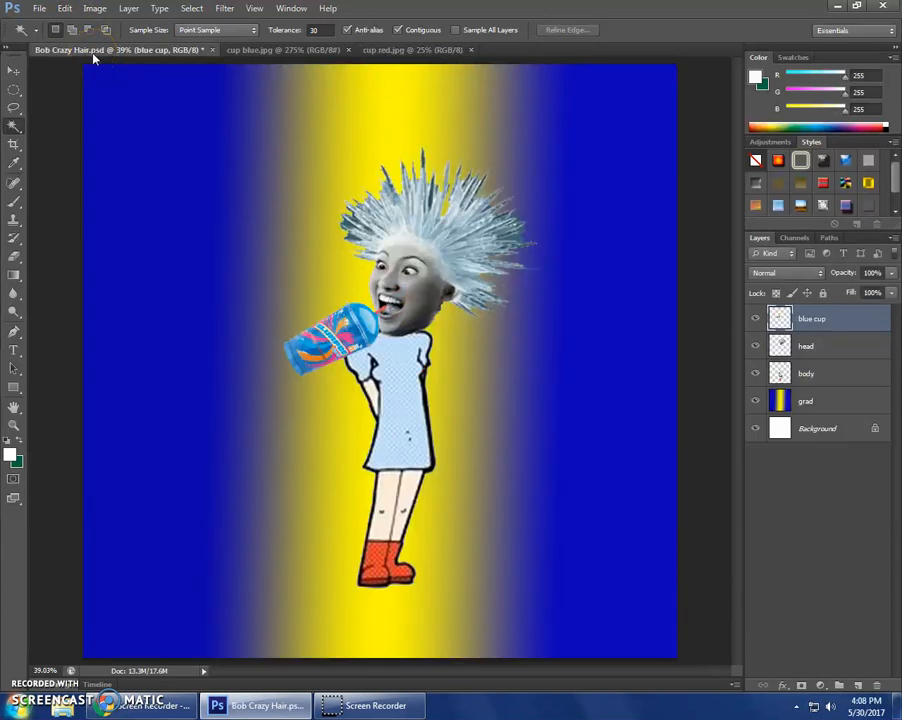
click(66, 10)
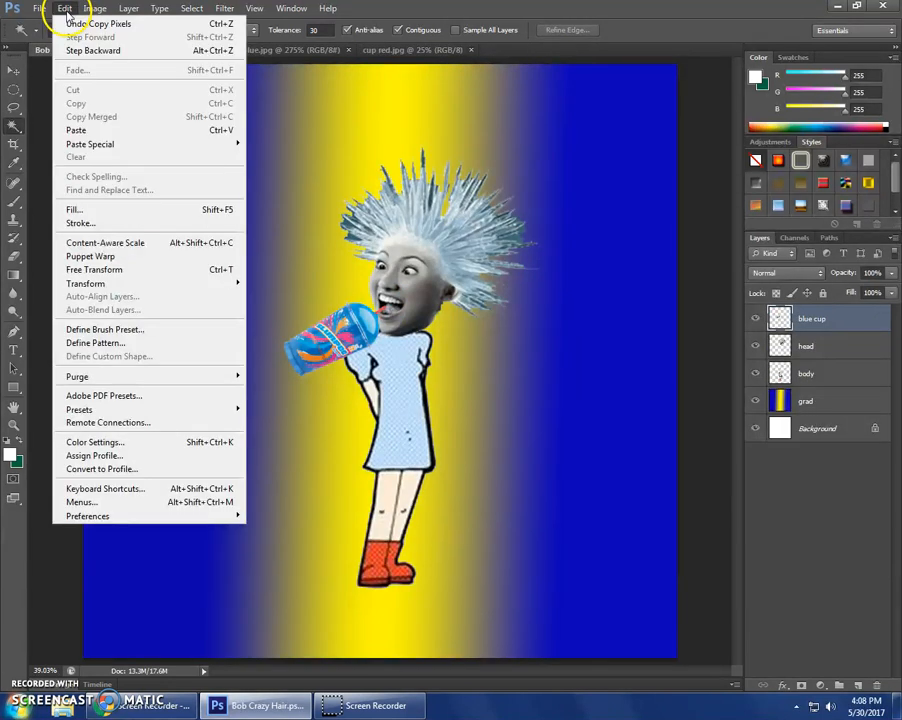
click(94, 128)
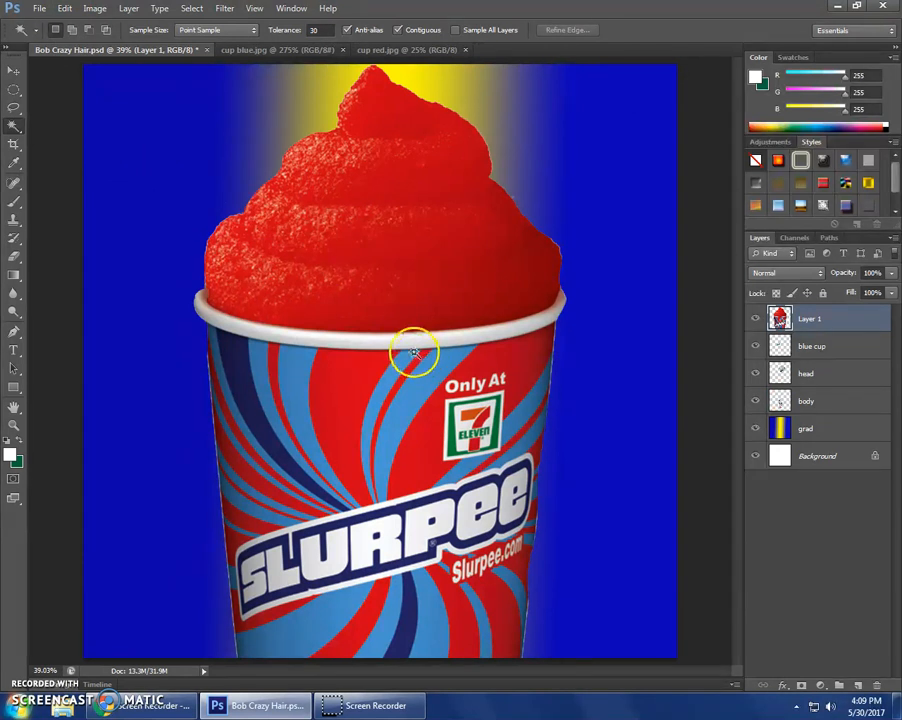
Step: Scale the red cup to about 14% width and 13% height, stand it just right of the figure's boots and apply the transform
click(63, 9)
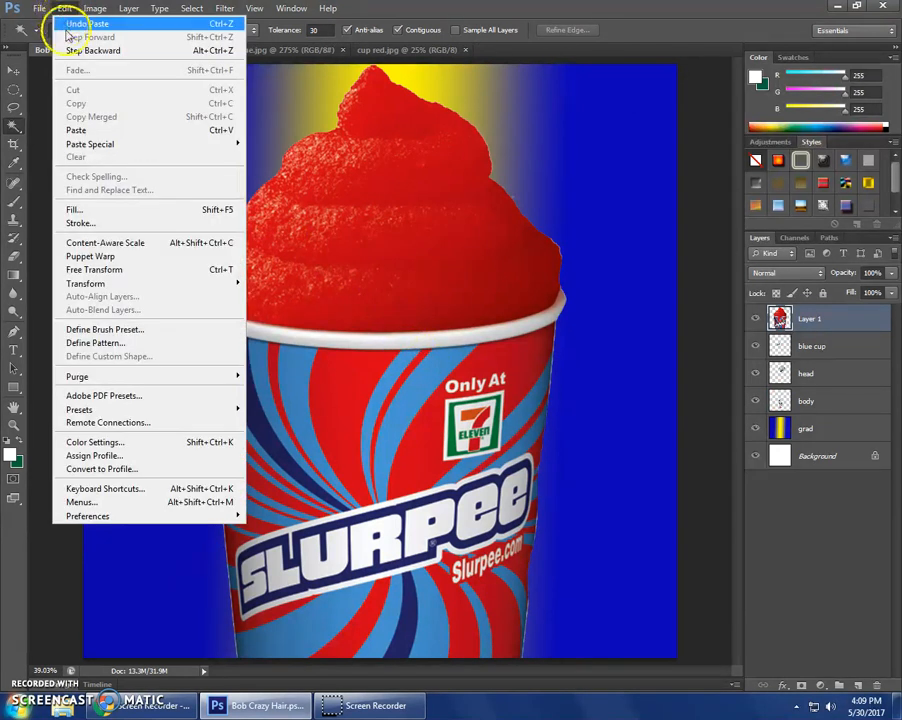
click(129, 273)
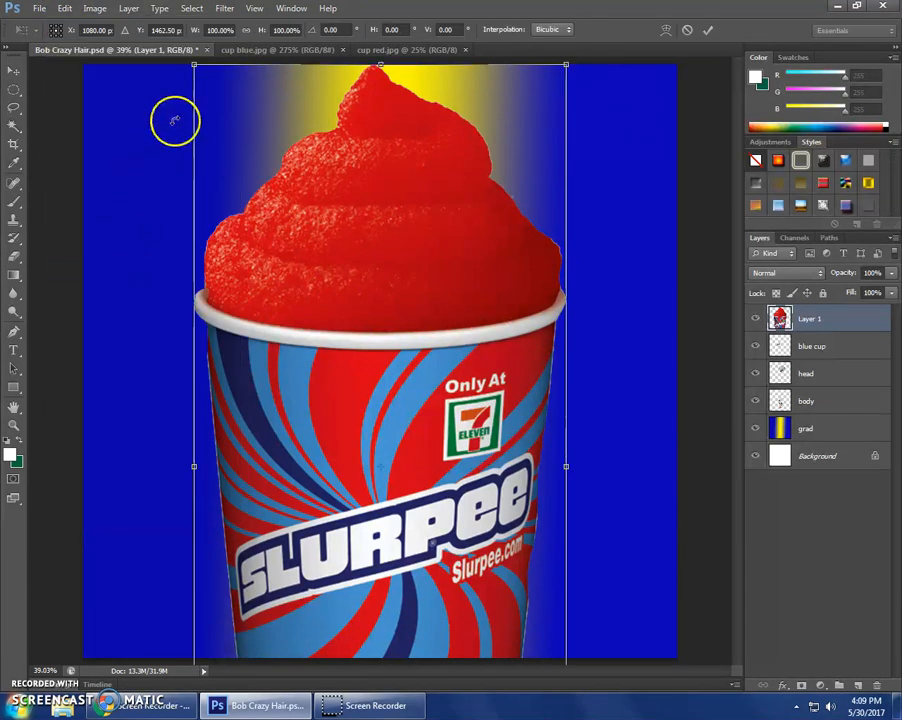
drag(193, 66, 437, 596)
drag(489, 624, 511, 411)
drag(466, 357, 525, 483)
drag(539, 562, 465, 512)
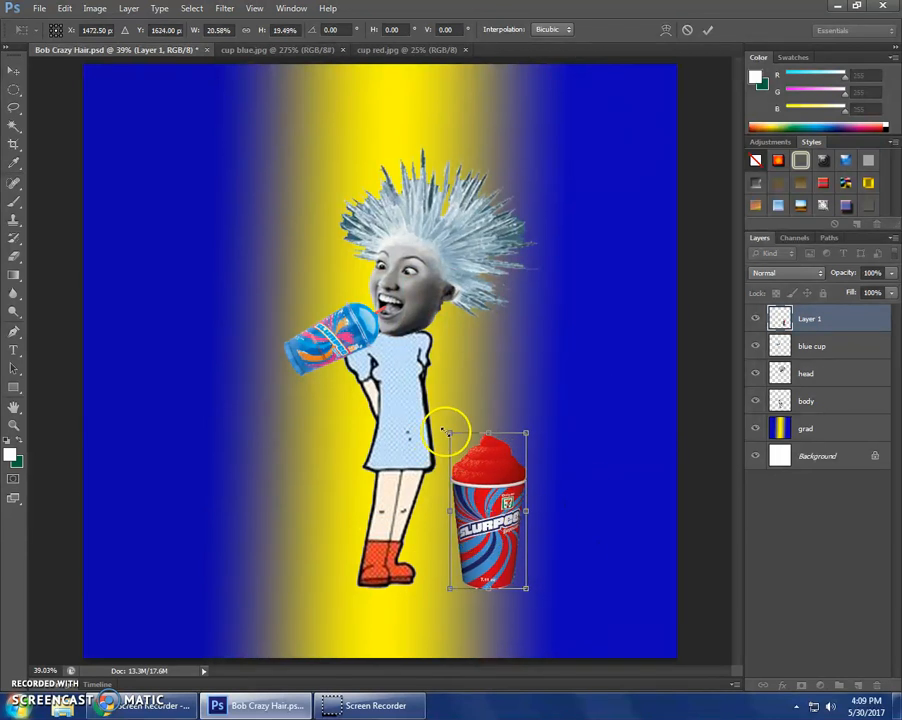
drag(447, 432, 463, 520)
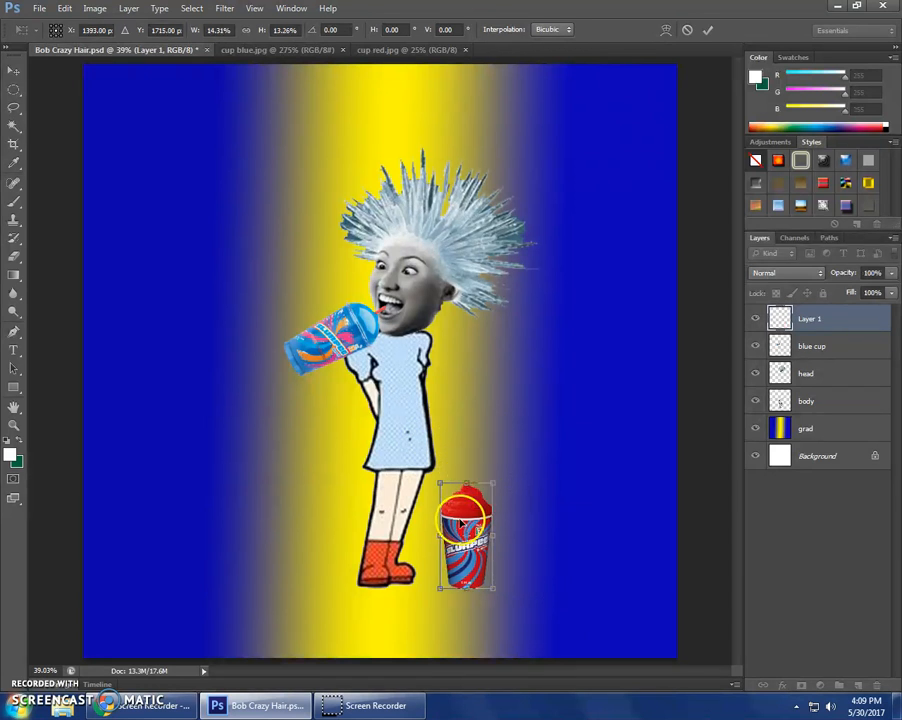
key(Return)
key(w)
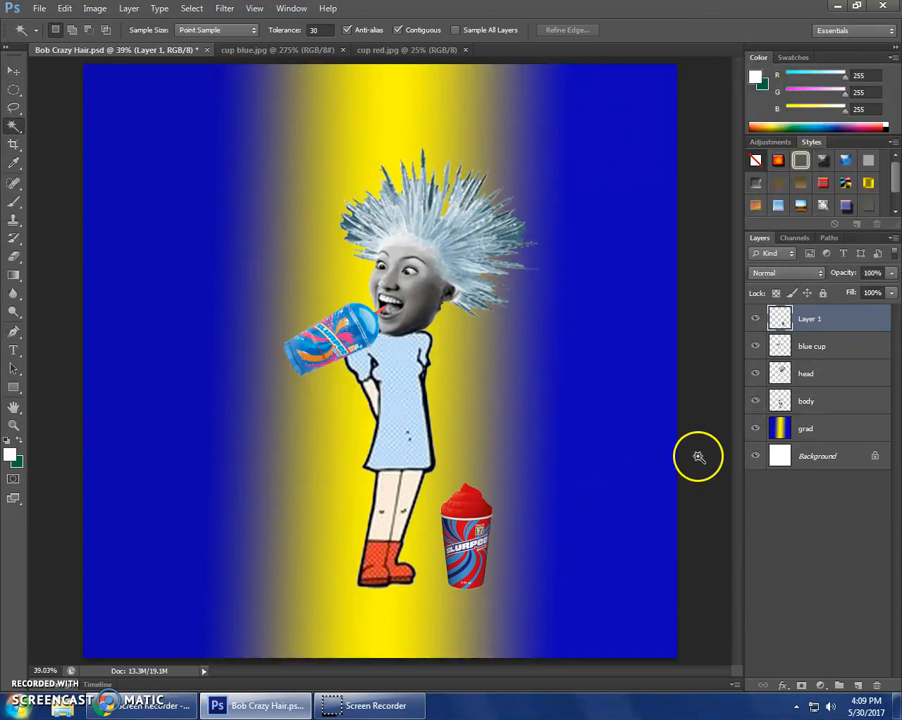
Step: Rename the pasted cup's layer red cup
double_click(833, 320)
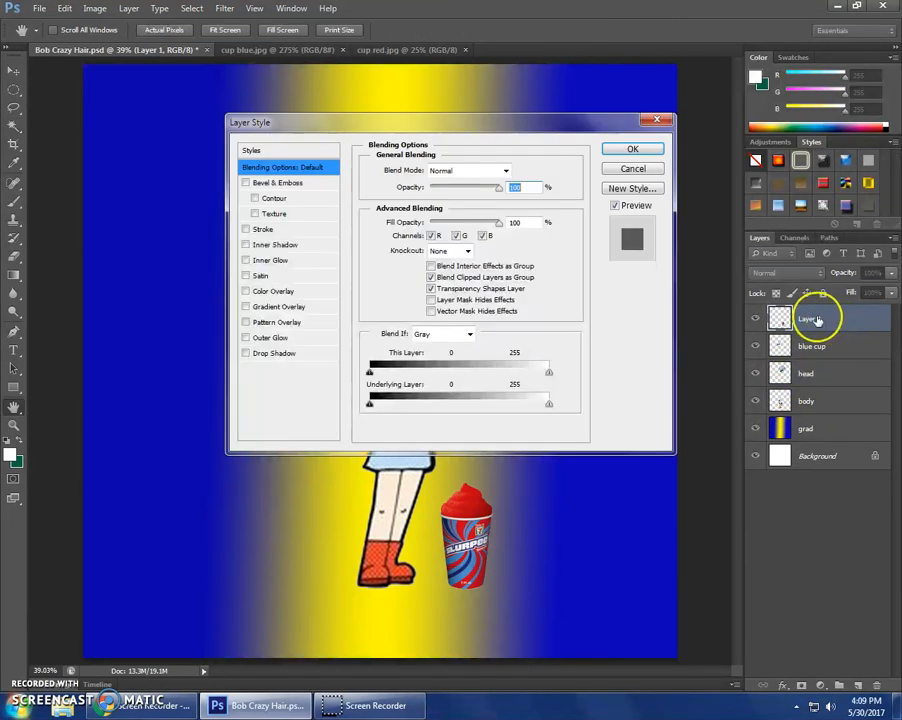
click(628, 170)
double_click(804, 319)
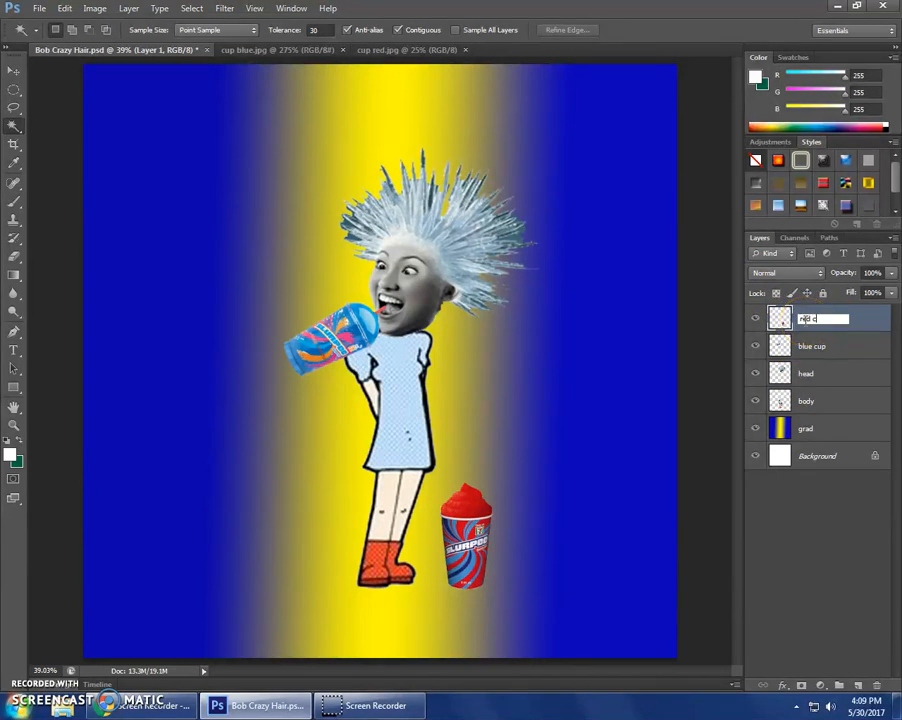
text(red cup)
key(Return)
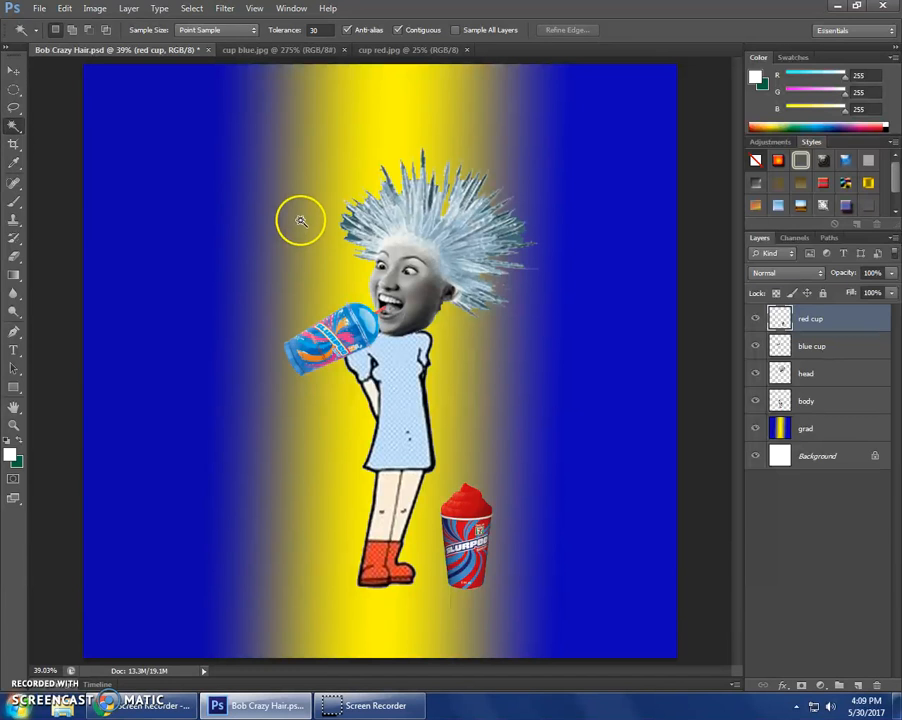
Step: Create a new layer above the red cup layer and name it boarder
click(858, 689)
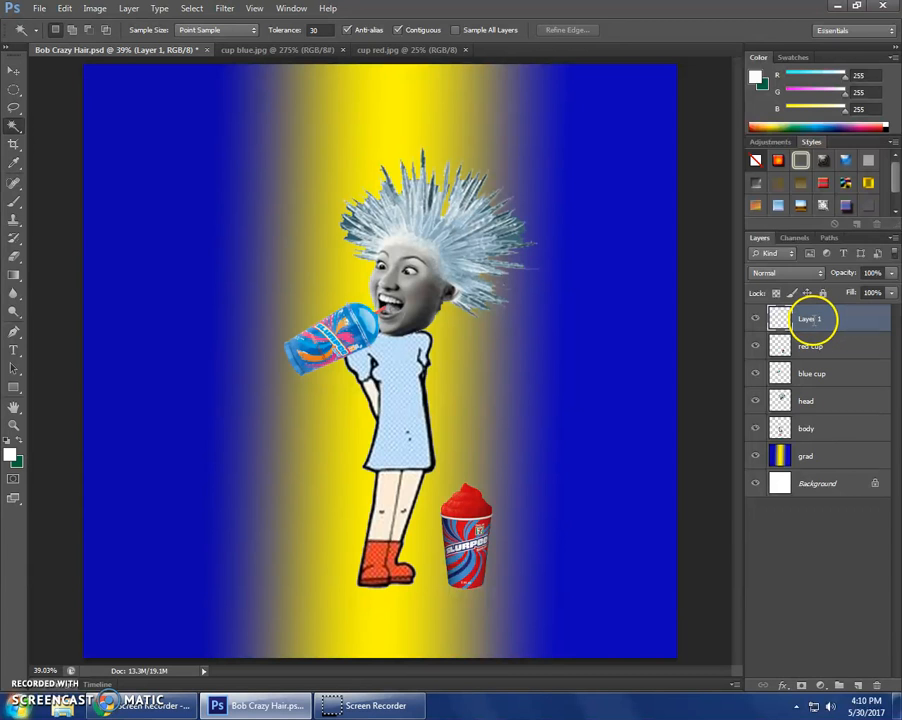
double_click(811, 319)
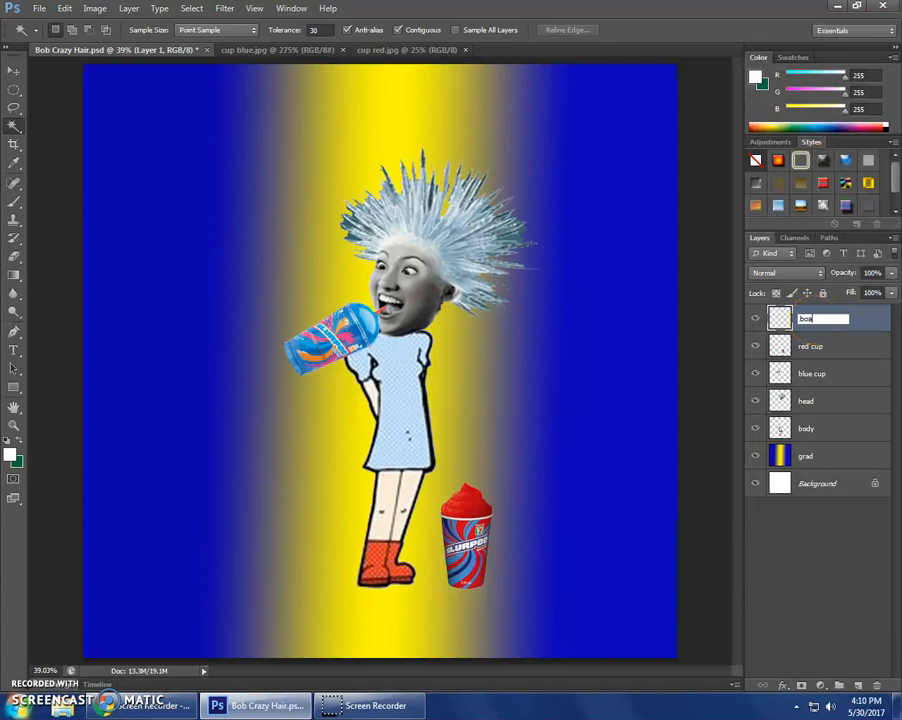
text(boarder)
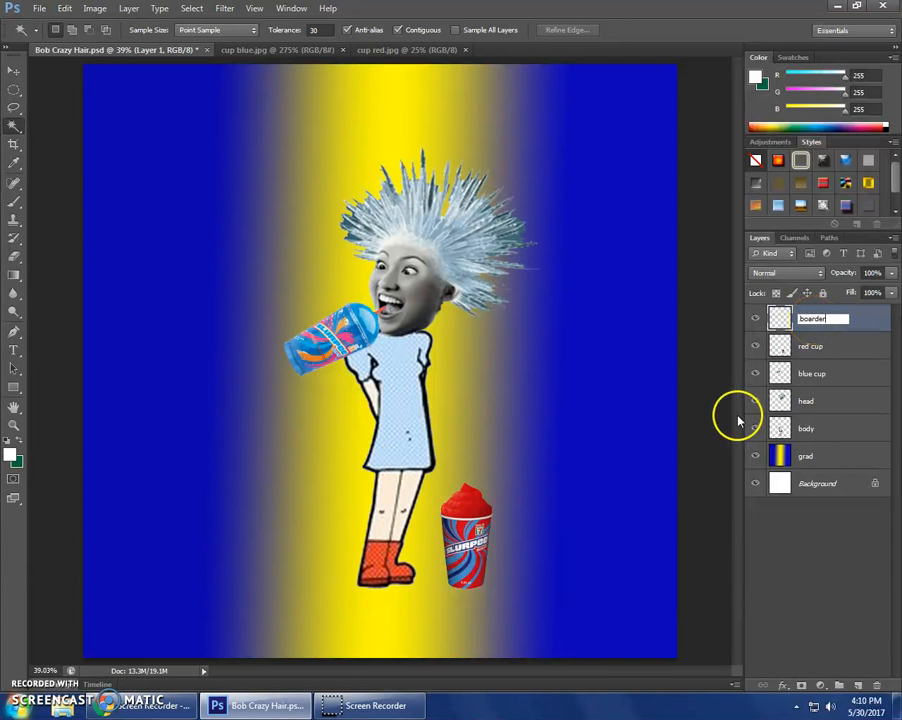
click(855, 568)
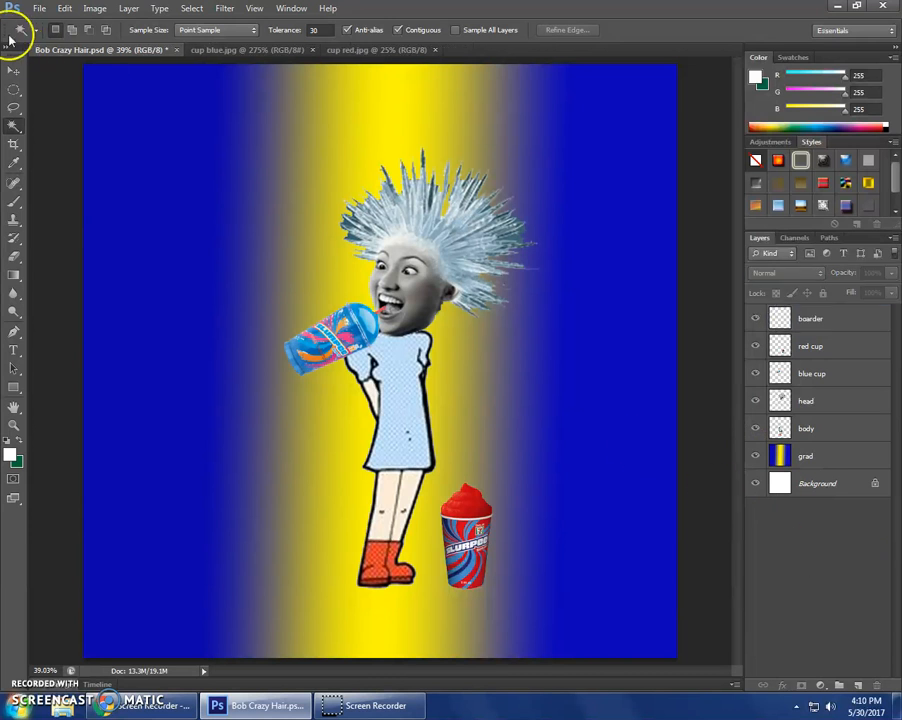
Step: Draw an elliptical marquee selection large enough for the whole figure and both cups, and center it around them
click(14, 91)
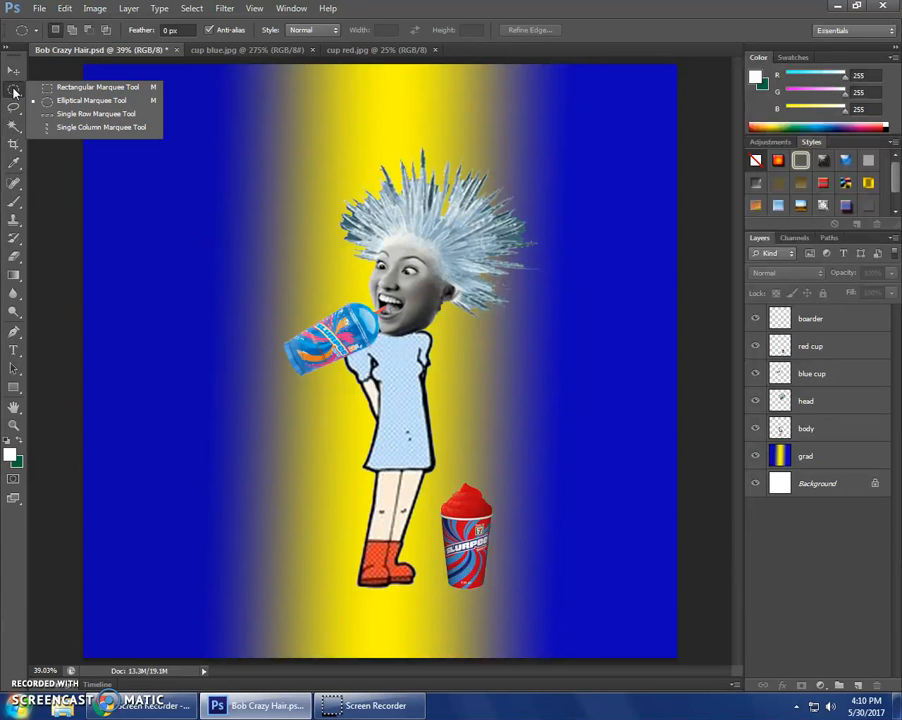
click(88, 107)
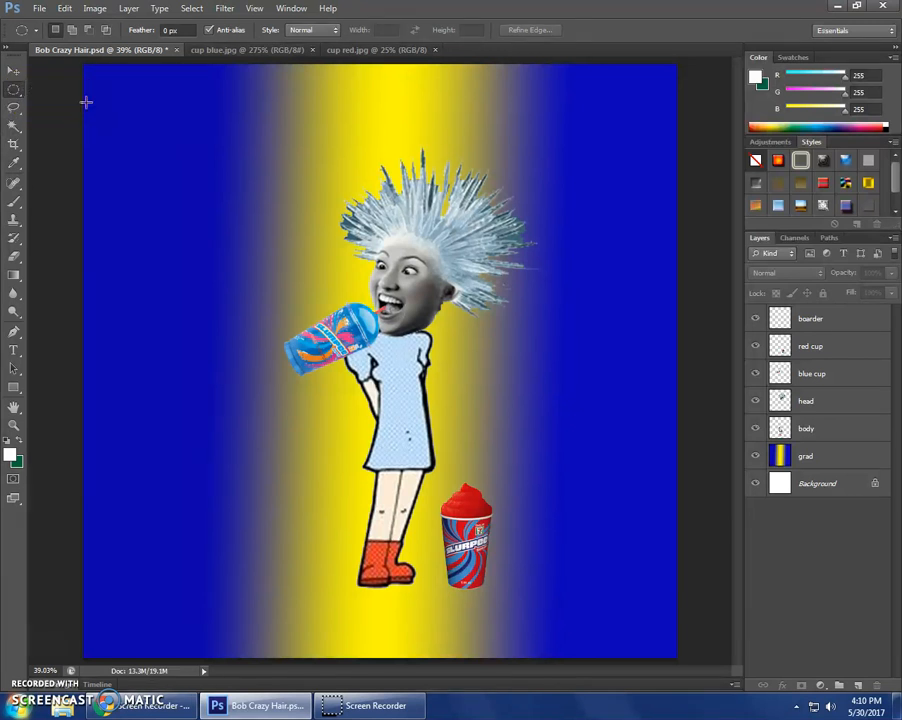
click(14, 91)
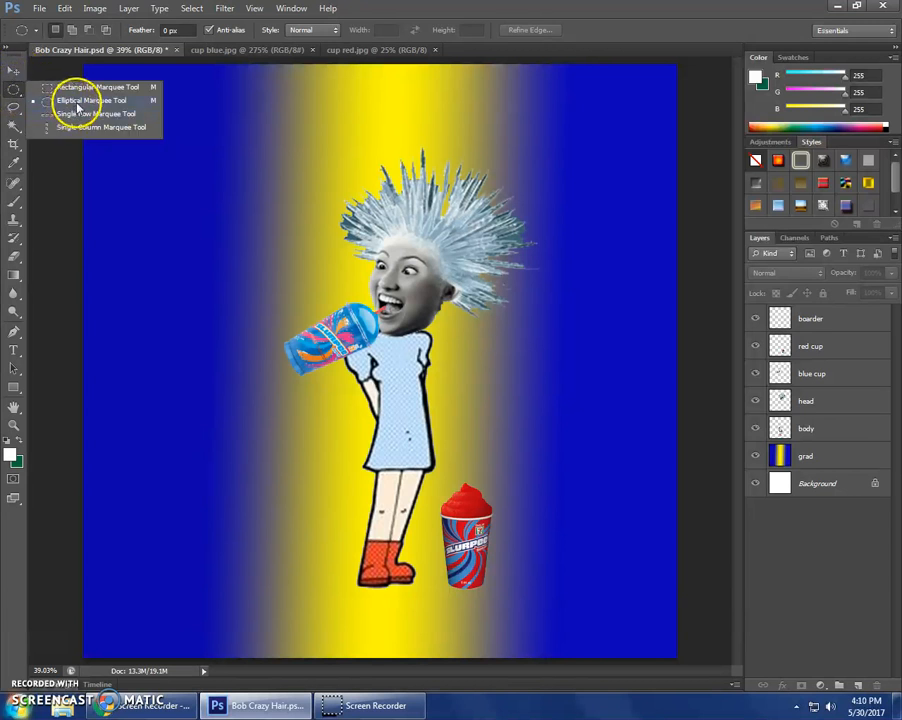
click(76, 100)
drag(210, 133, 646, 648)
drag(276, 338, 225, 303)
drag(139, 105, 490, 532)
drag(296, 346, 400, 376)
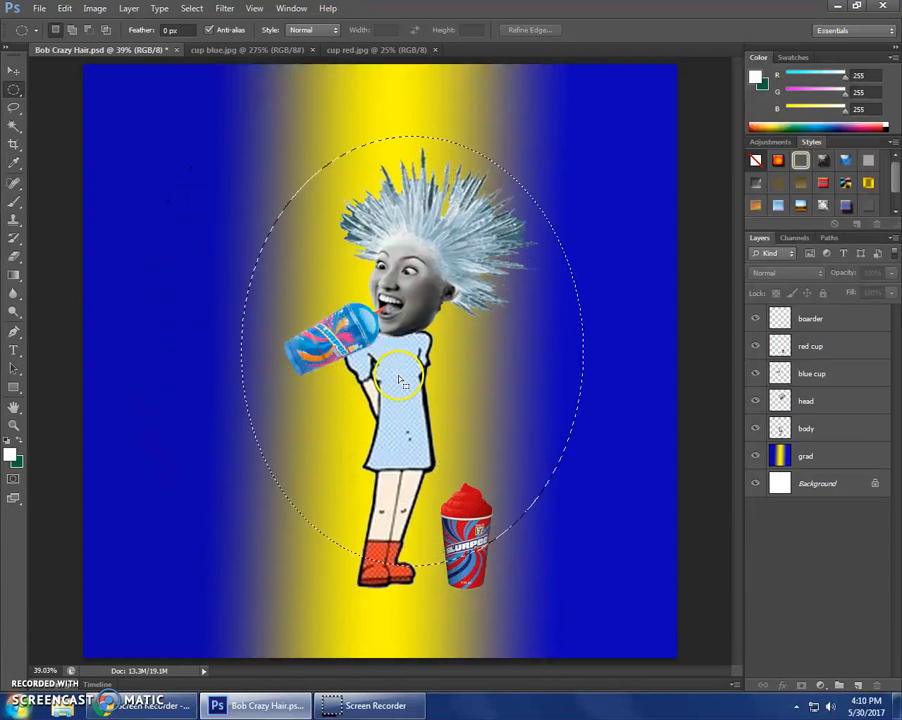
drag(165, 97, 555, 603)
drag(358, 393, 410, 416)
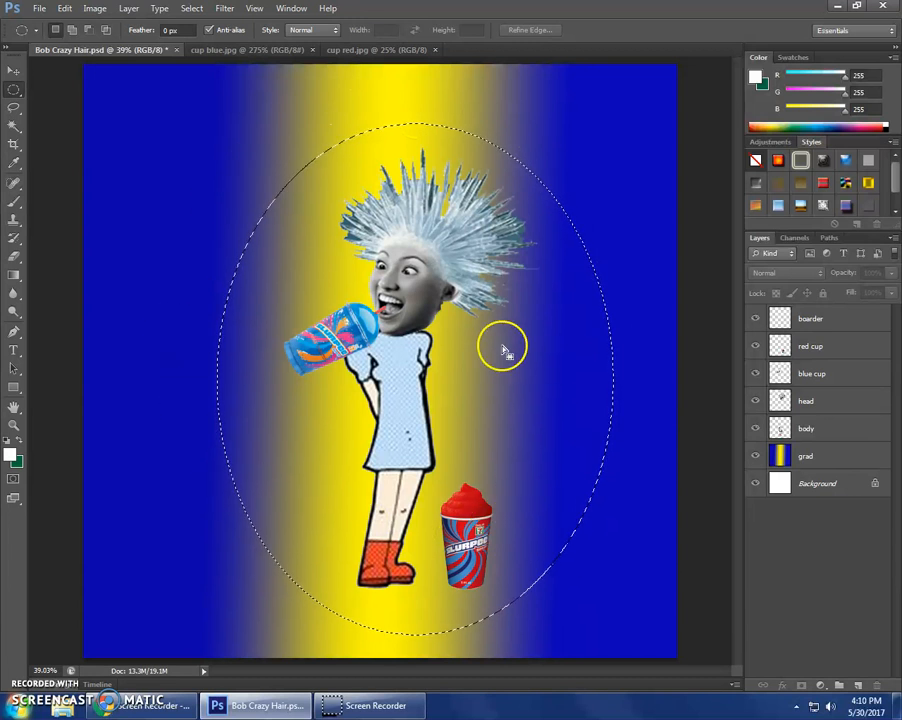
Step: Convert the elliptical selection into a border selection 40 pixels wide
click(190, 9)
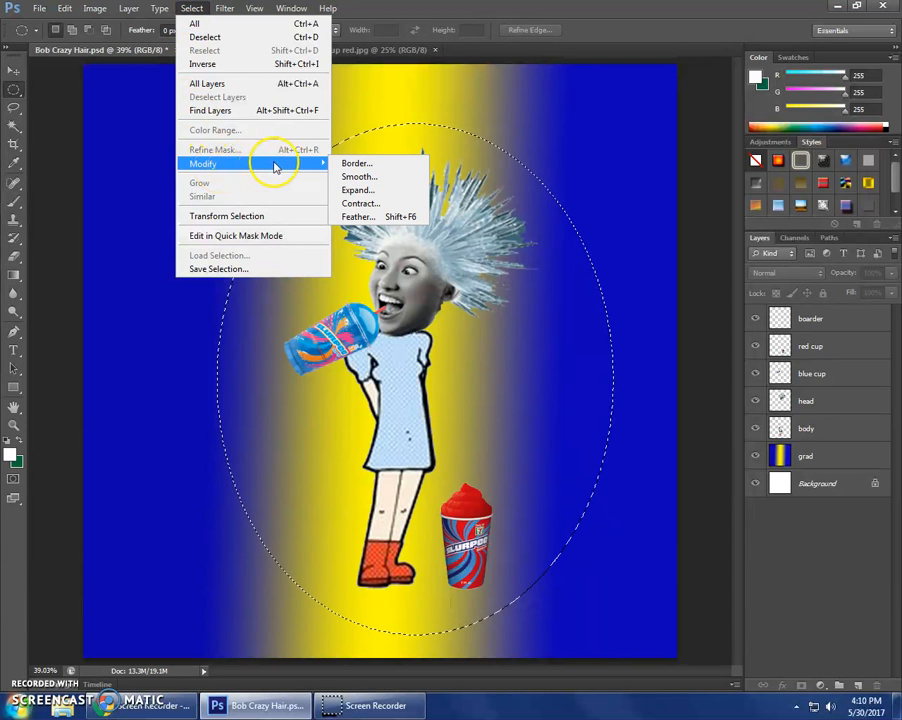
click(388, 168)
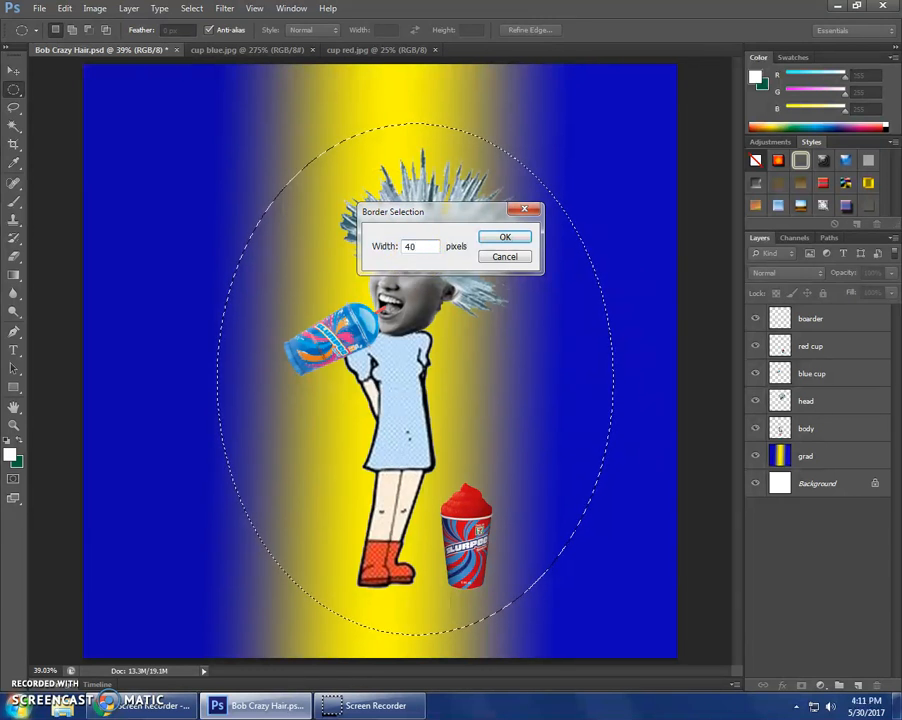
click(503, 241)
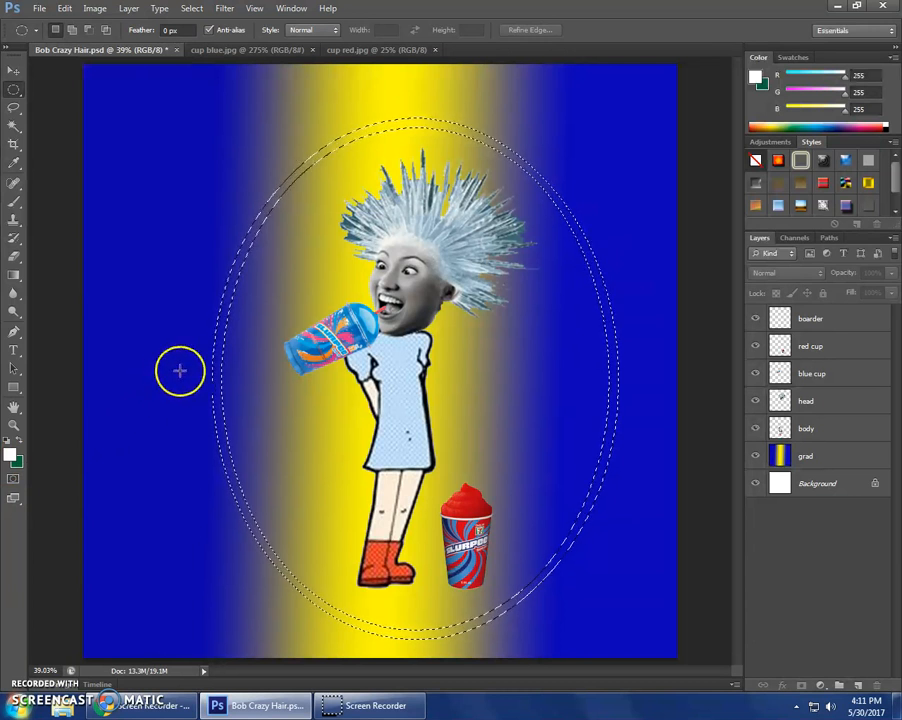
Step: Set the foreground color to bright magenta (R 240, G 30, B 253)
click(12, 457)
click(255, 152)
mouse_move(255, 152)
mouse_down()
mouse_move(261, 147)
mouse_move(282, 228)
mouse_move(278, 290)
mouse_move(287, 178)
mouse_up()
click(283, 176)
mouse_move(213, 151)
mouse_down()
mouse_move(151, 189)
mouse_move(175, 205)
mouse_move(217, 205)
mouse_move(240, 163)
mouse_move(287, 191)
mouse_move(287, 249)
mouse_move(287, 178)
mouse_move(242, 177)
mouse_move(236, 155)
mouse_move(170, 180)
mouse_move(244, 195)
mouse_move(240, 147)
mouse_up()
click(385, 137)
key(m)
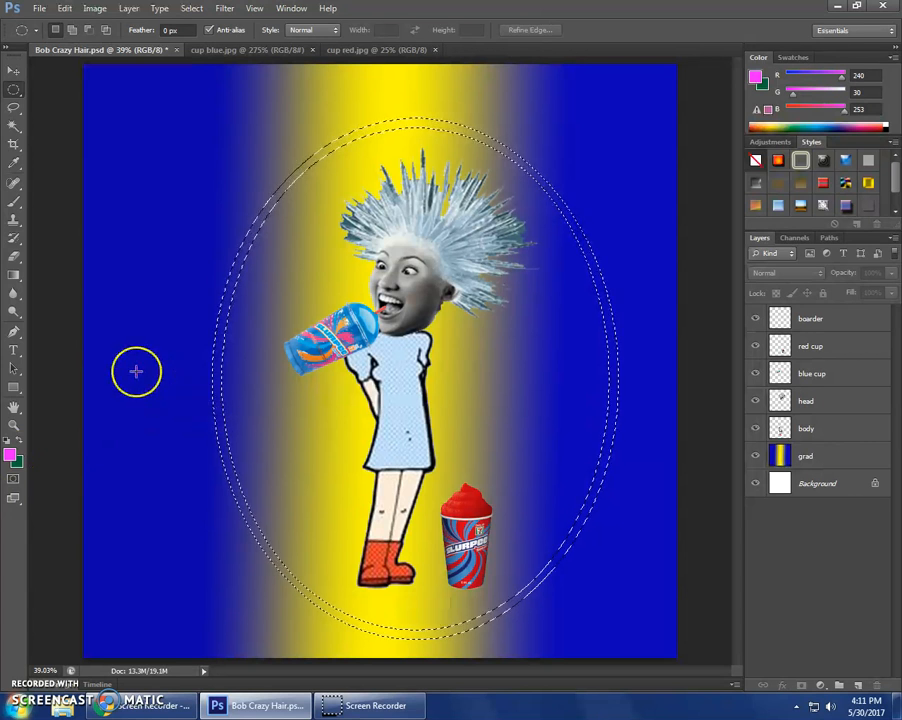
Step: Fill the ring selection with magenta on the boarder layer using the Paint Bucket, and deselect
click(14, 279)
drag(14, 279, 62, 291)
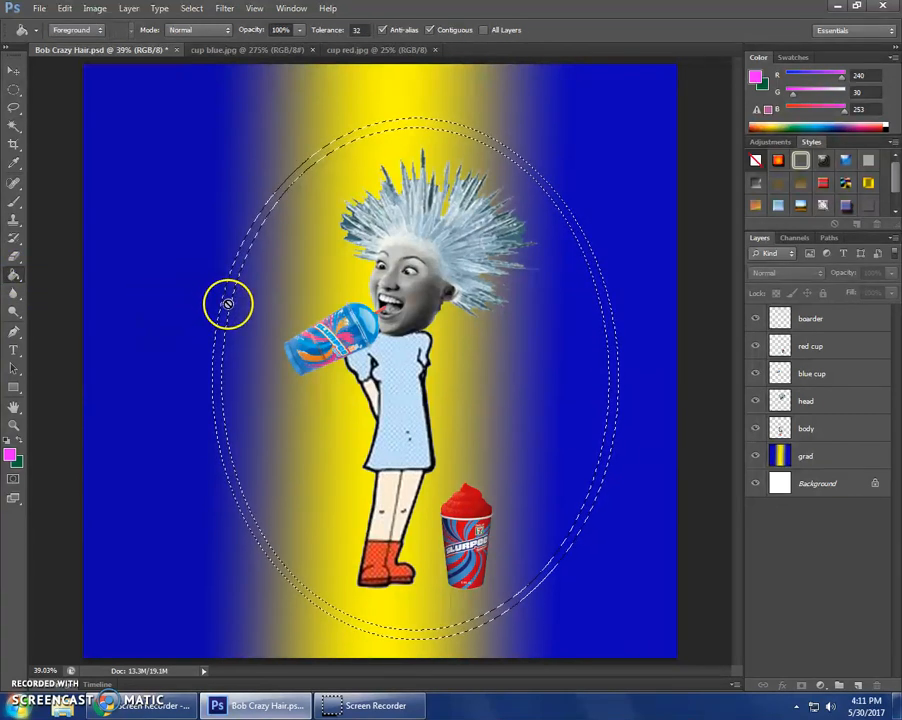
click(852, 320)
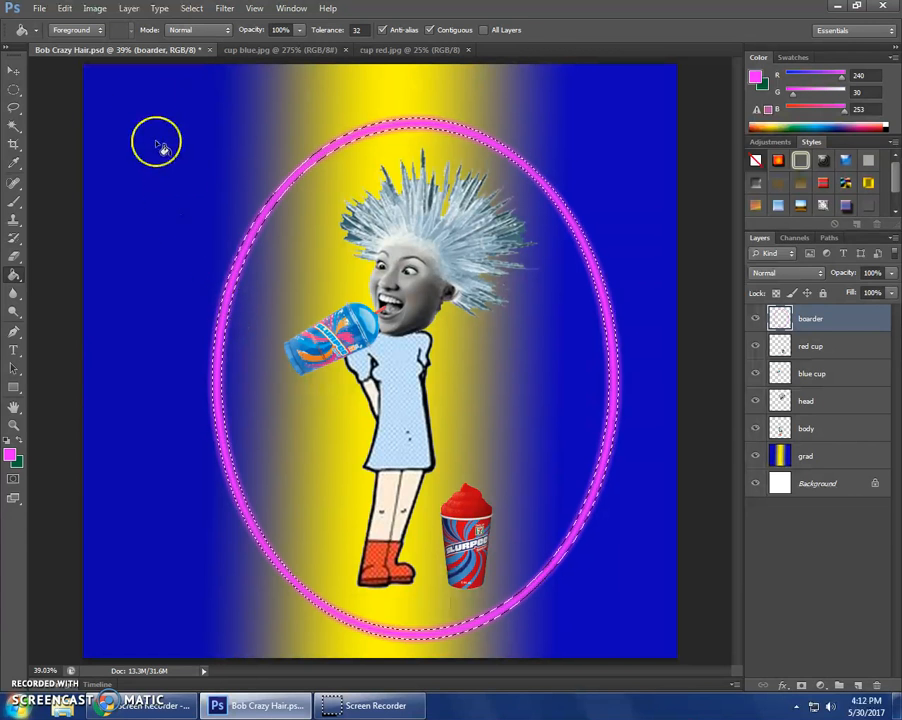
click(191, 9)
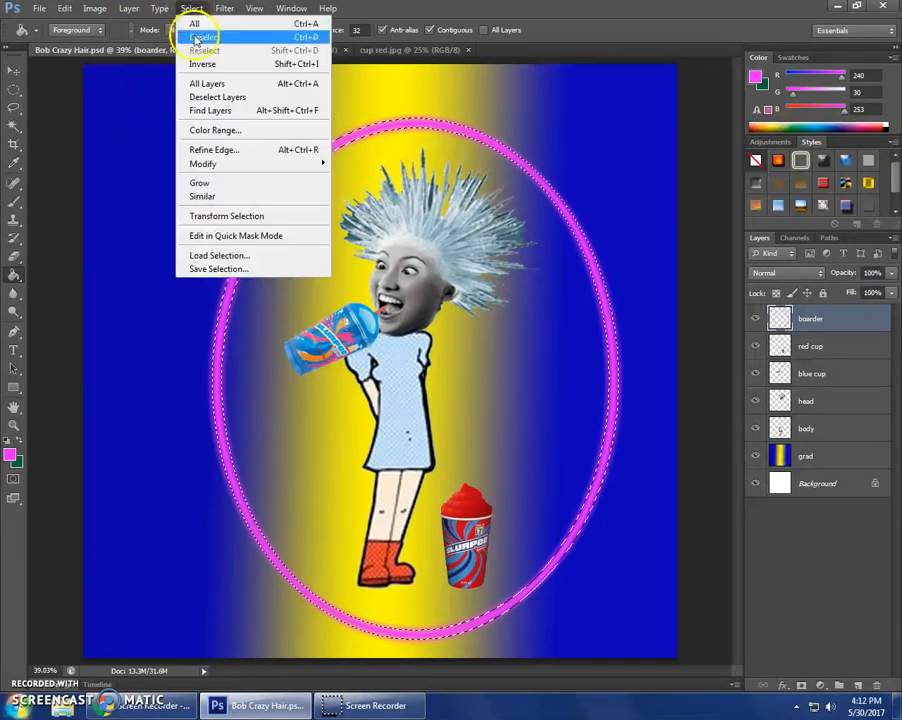
click(198, 38)
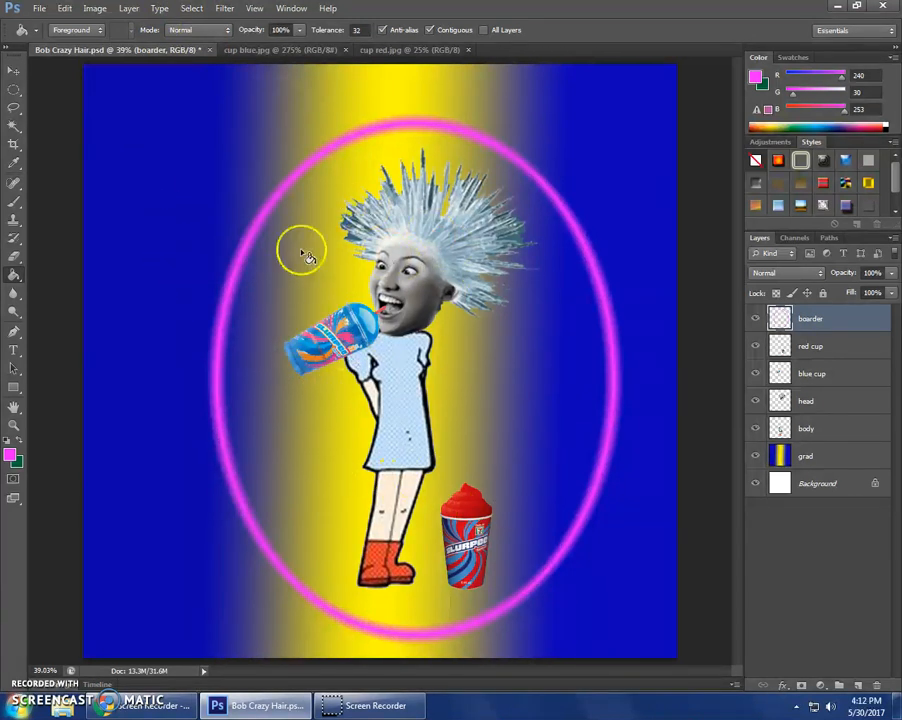
Step: Fill the ring's interior on the boarder layer with red (R 253, G 30, B 51) and move that layer between body and grad
click(11, 456)
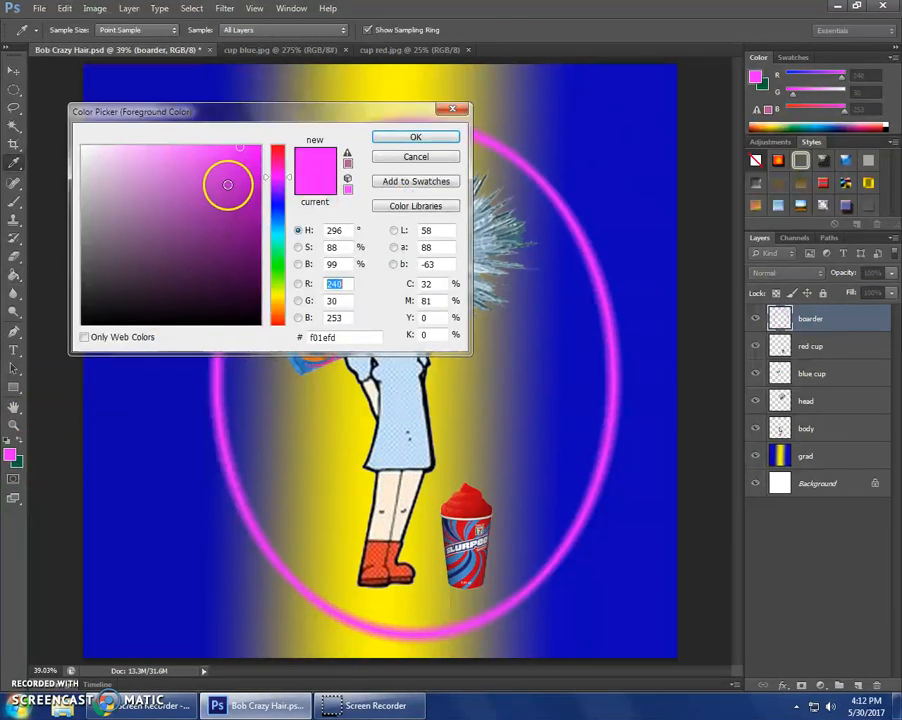
mouse_move(291, 178)
mouse_down()
mouse_move(292, 229)
mouse_move(292, 151)
mouse_up()
click(389, 140)
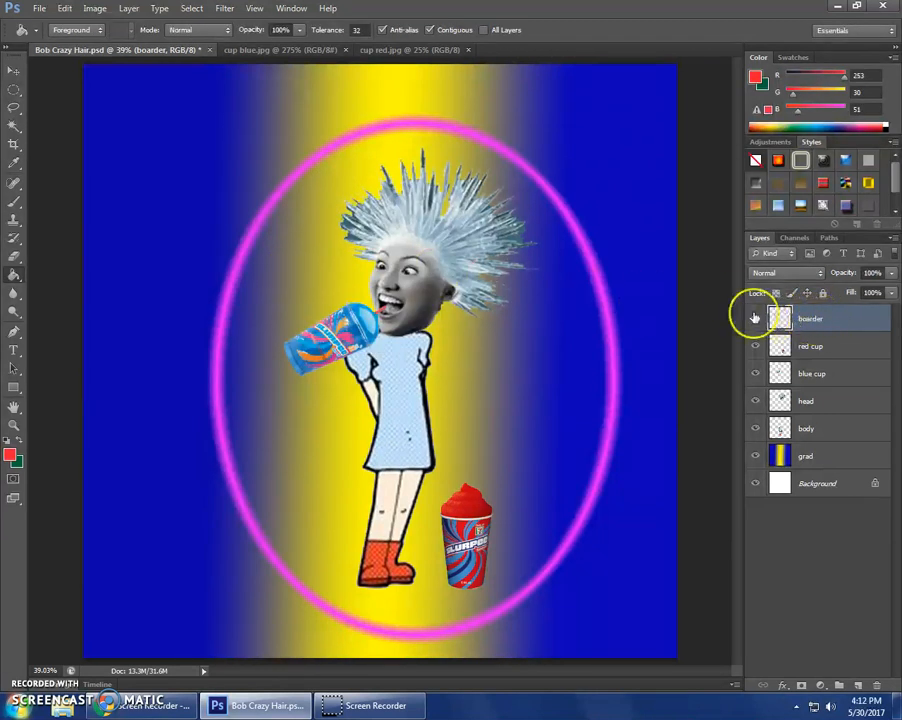
click(296, 309)
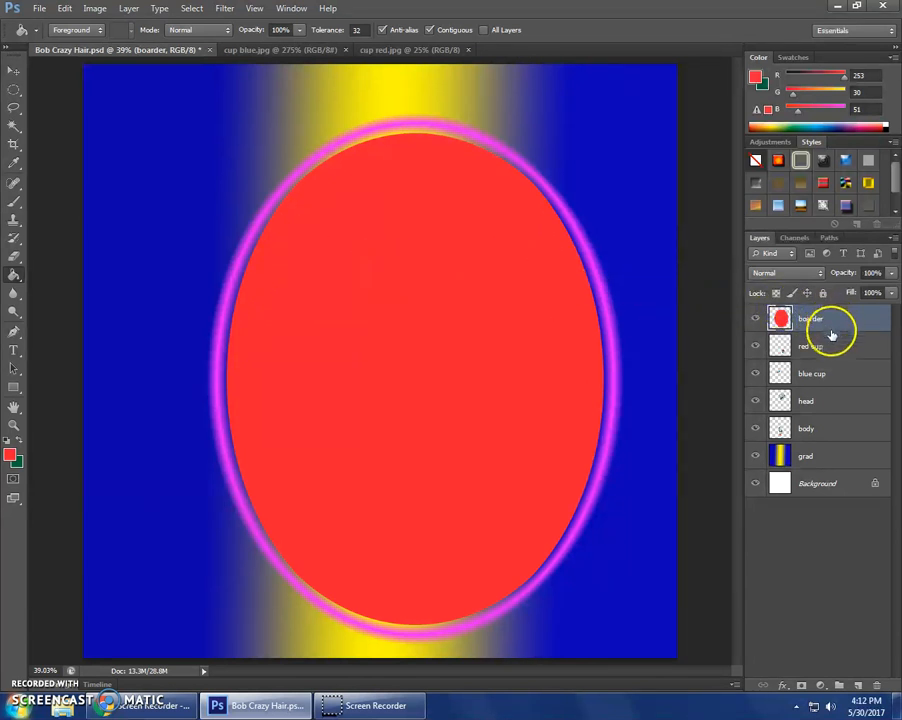
drag(860, 314, 846, 465)
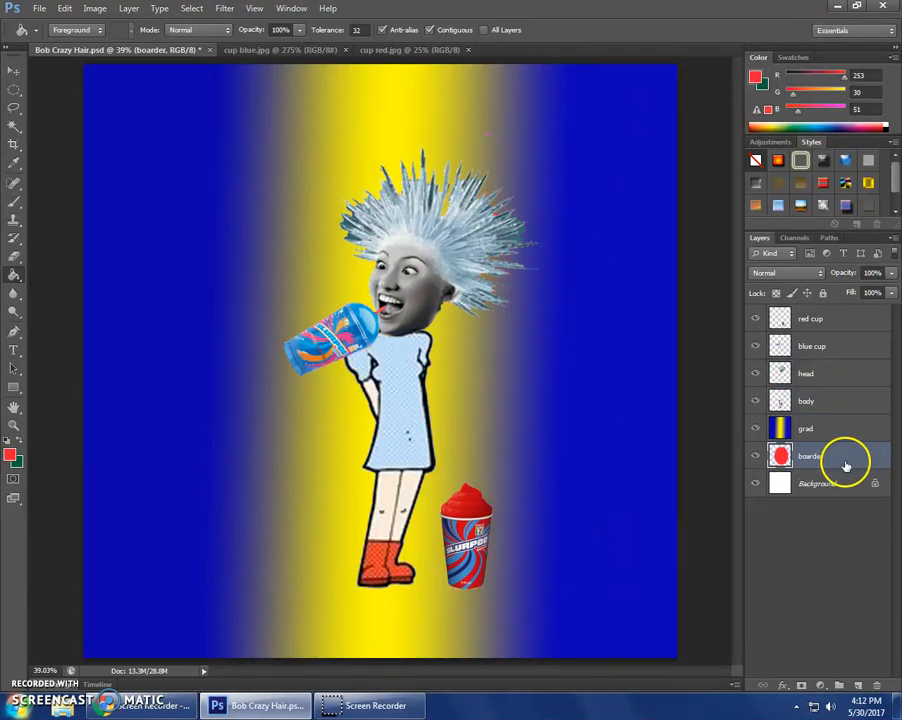
drag(816, 458, 814, 421)
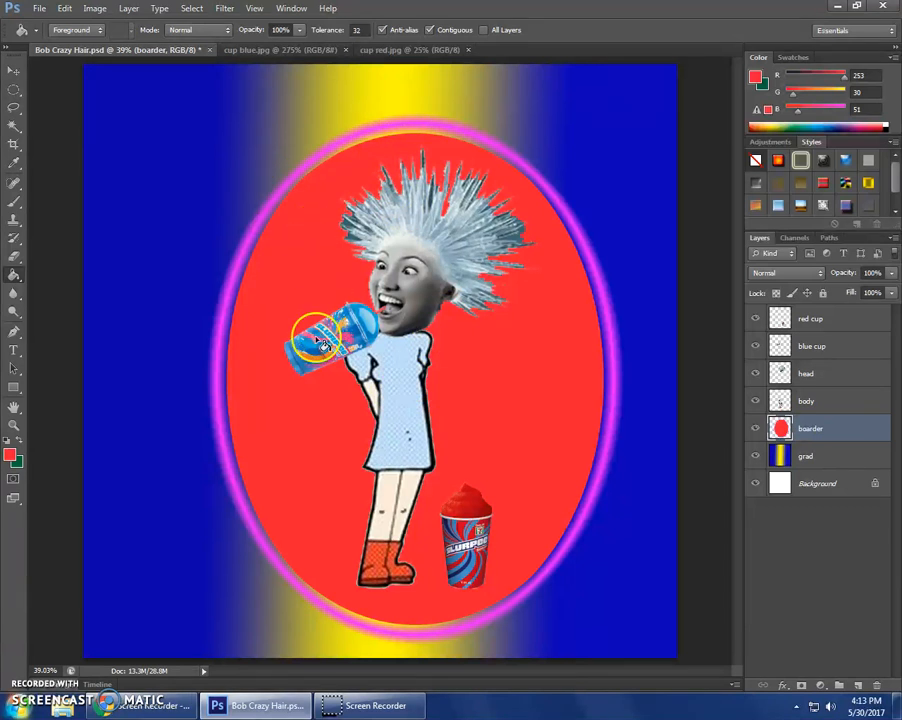
Step: Add a 100 pt title above the oval with the Type tool, reading the owner's name followed by "Slurpee"
click(15, 350)
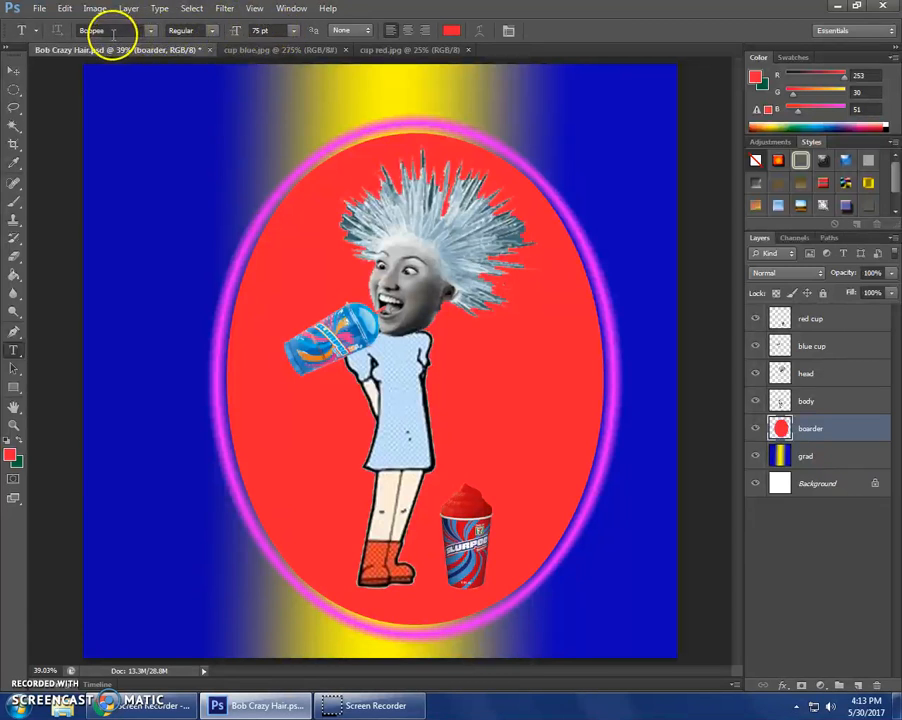
click(213, 31)
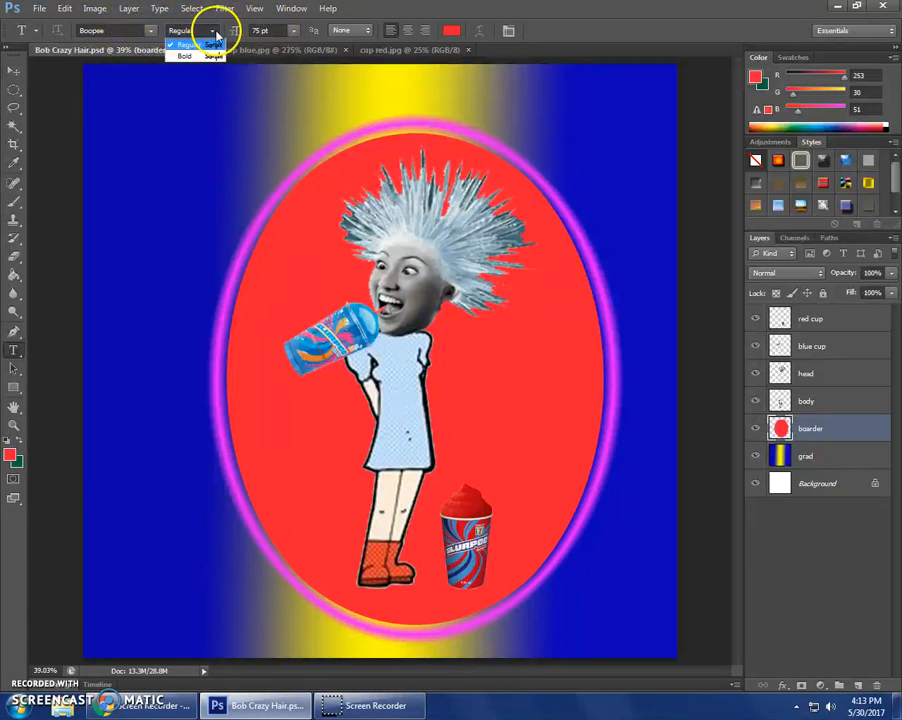
click(295, 32)
click(295, 32)
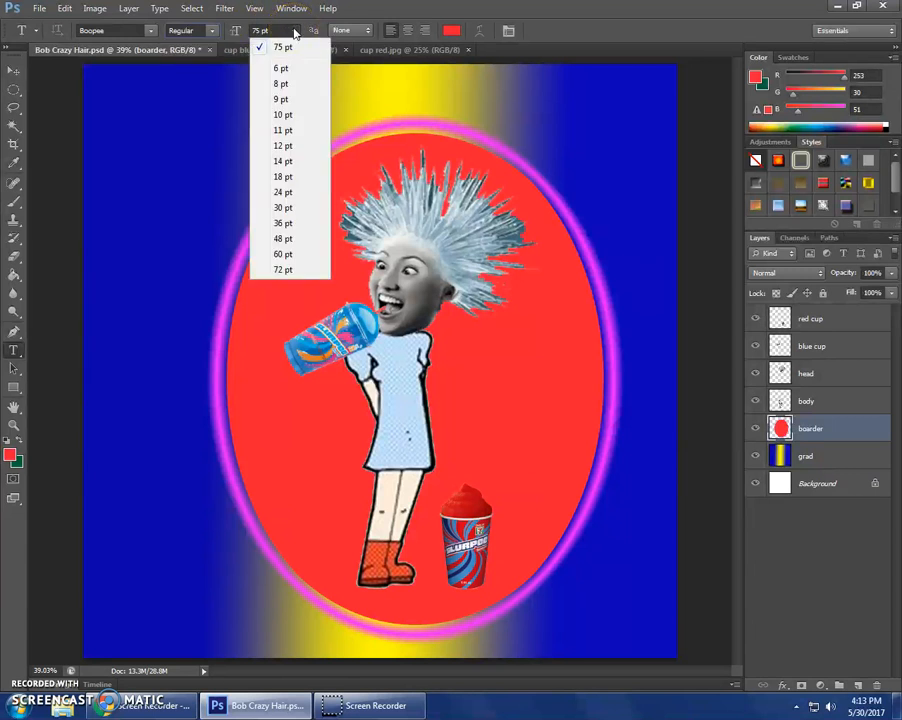
click(299, 270)
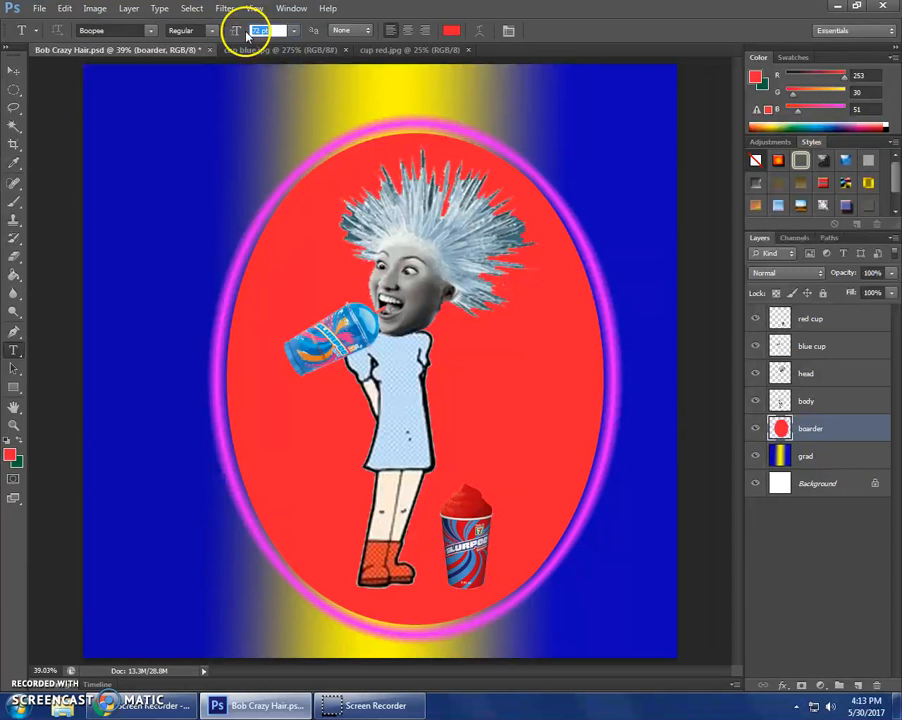
text(100)
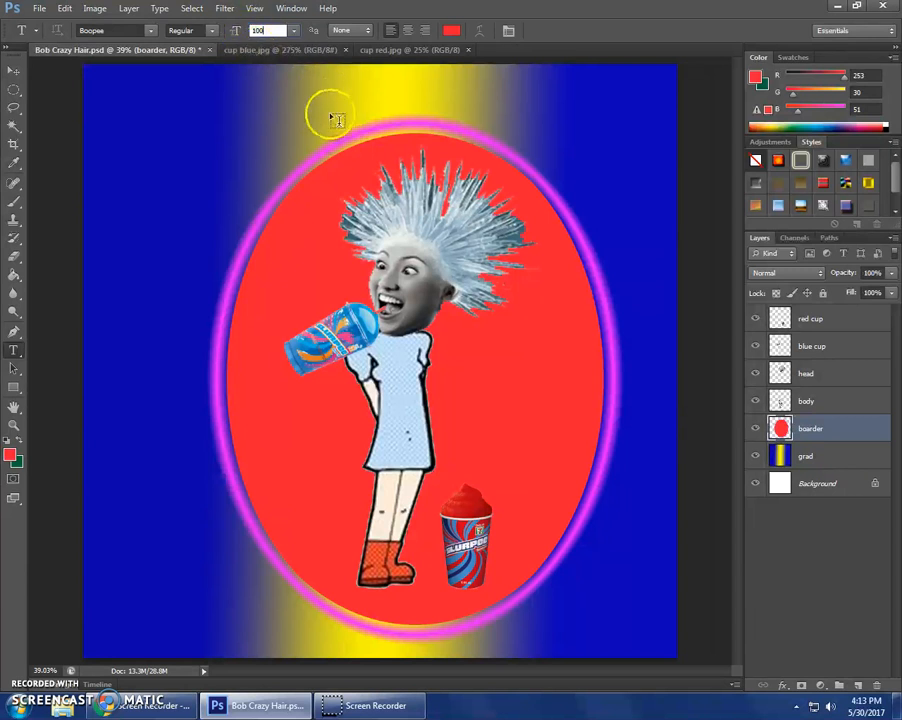
click(360, 170)
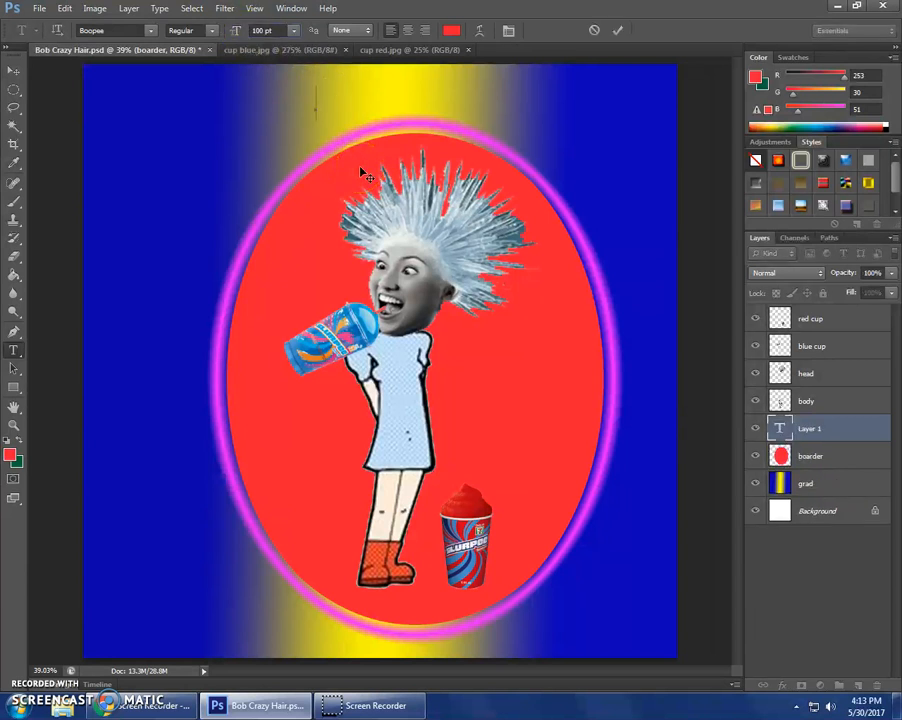
text(Corbett Slurpee)
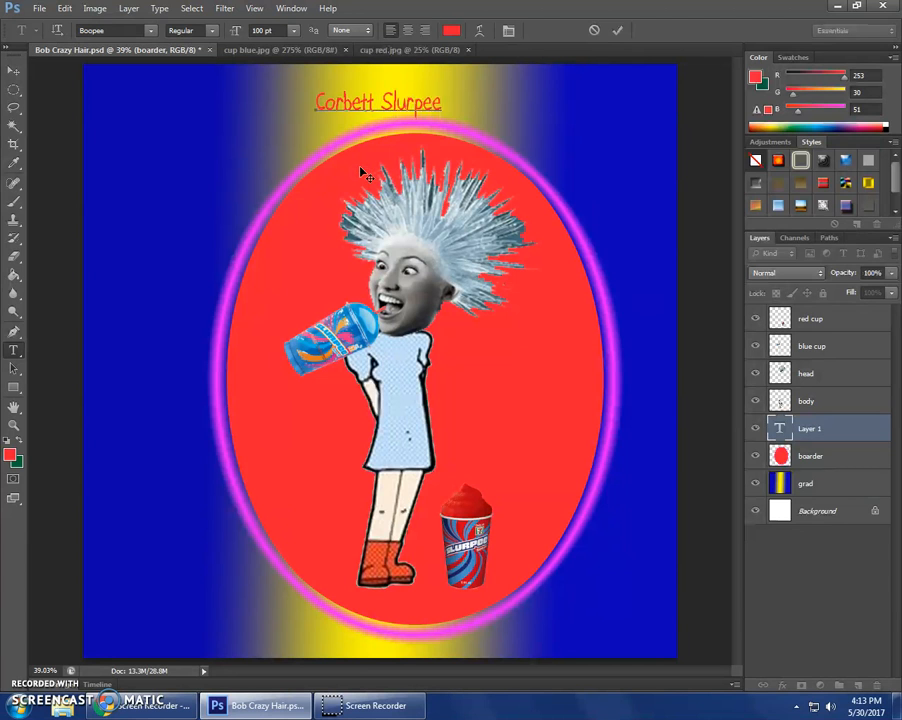
Step: Make the name in the title possessive with an apostrophe and s, and move the title toward the center above the oval
key(Left)
key(Left)
key(Left)
key(Left)
key(Left)
key(Left)
key(Left)
text(s)
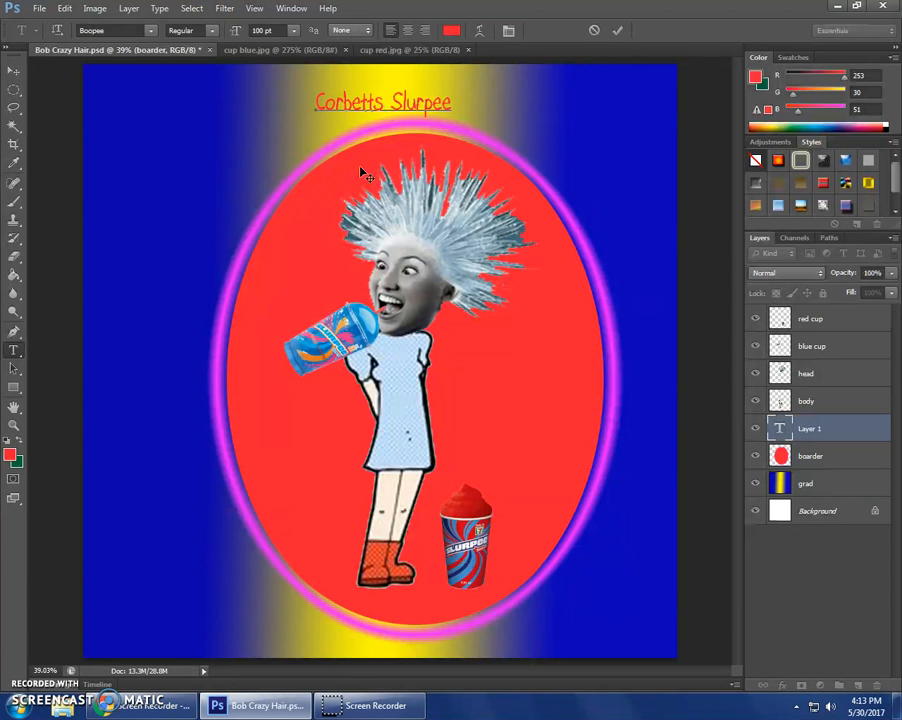
key(Left)
text(')
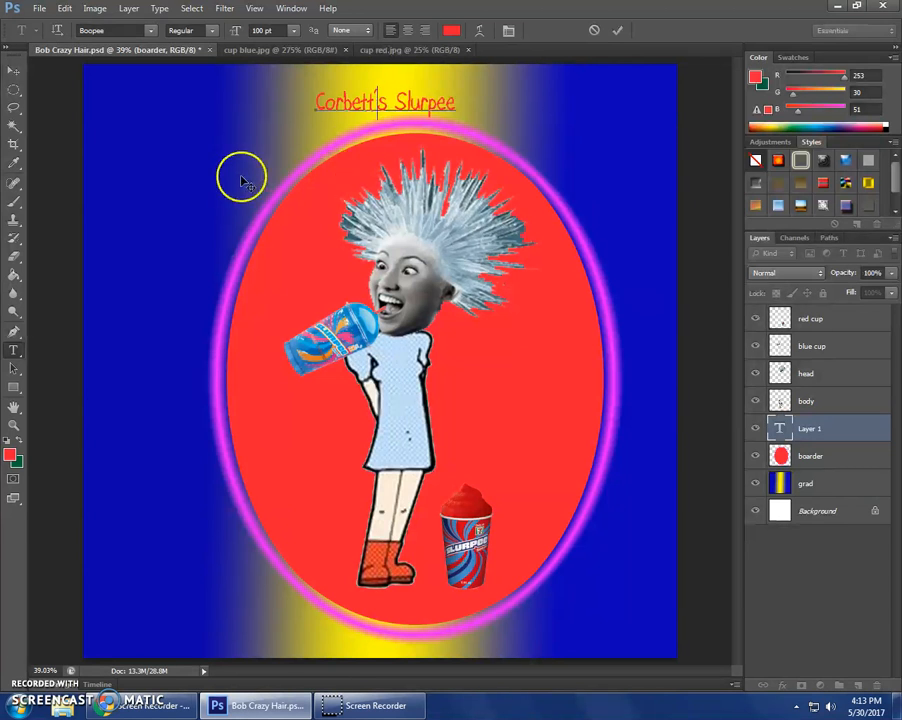
drag(208, 155, 246, 162)
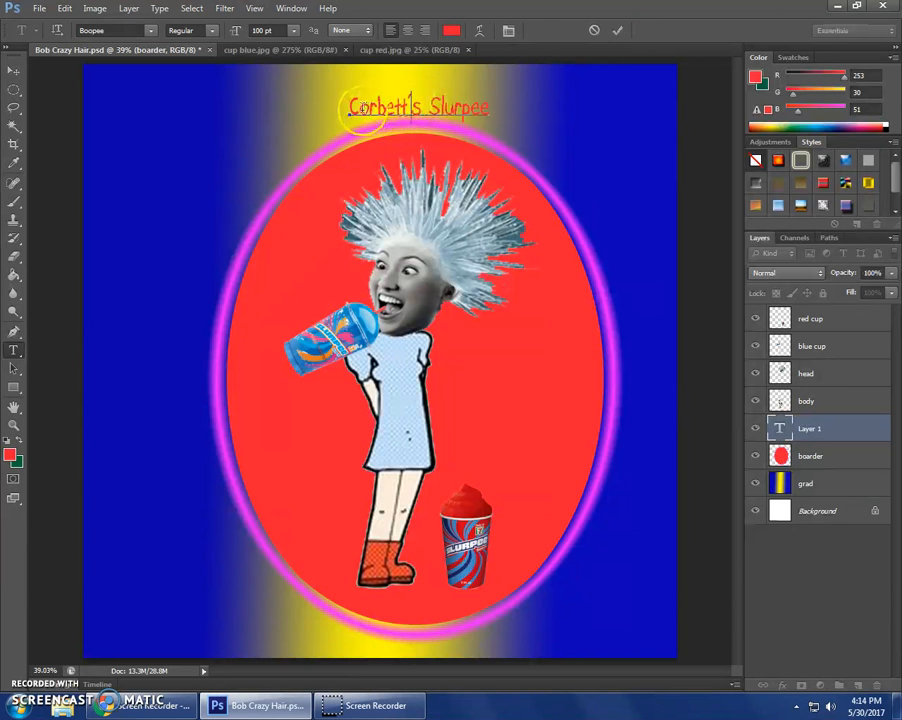
Step: Set the whole title to 120 pt in the Century font
drag(352, 107, 500, 112)
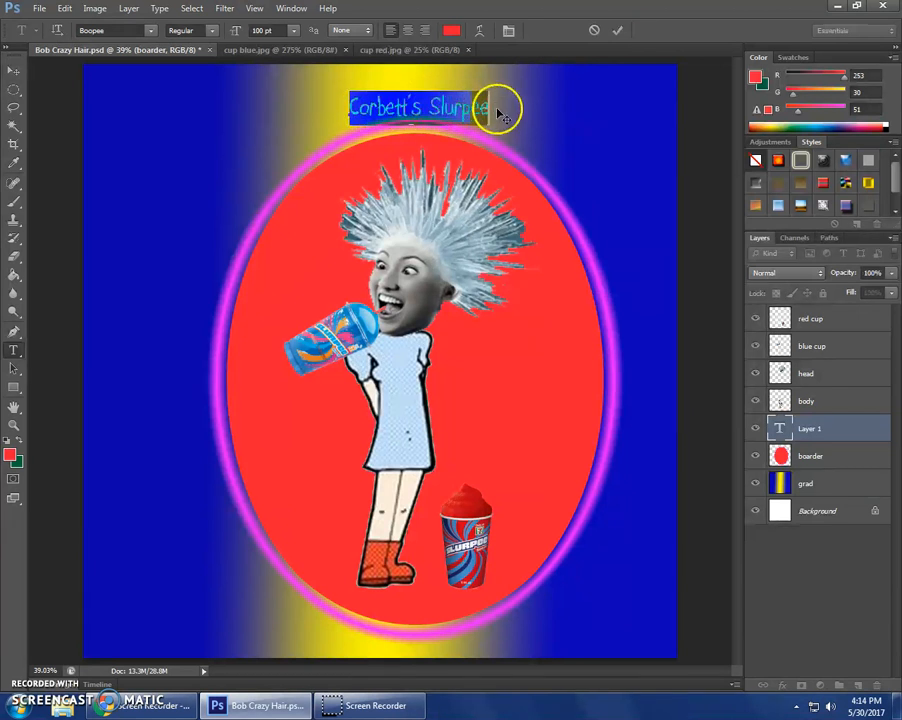
click(272, 31)
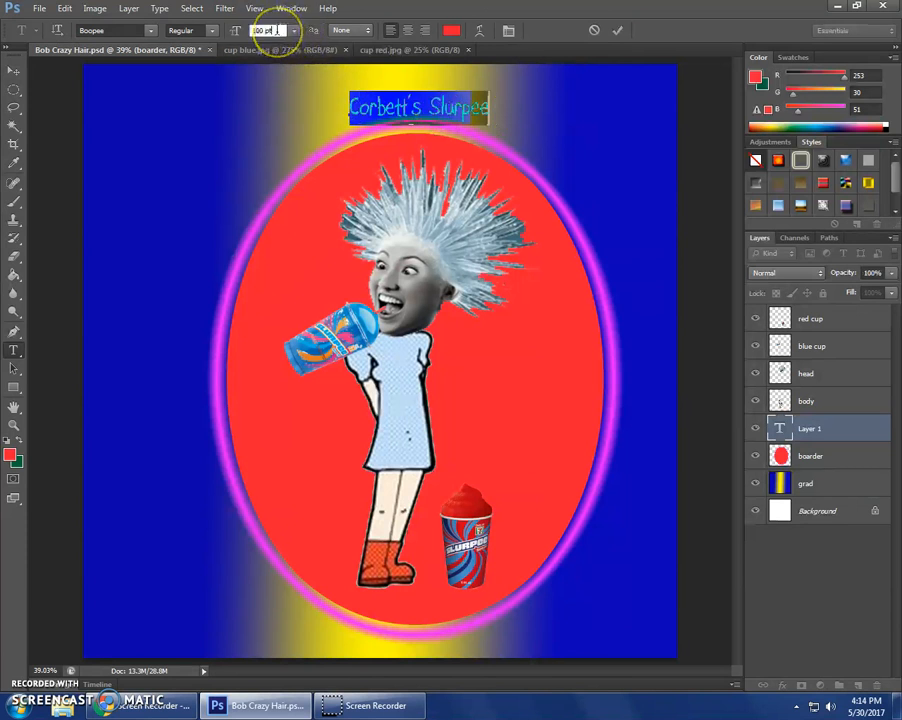
text(1)
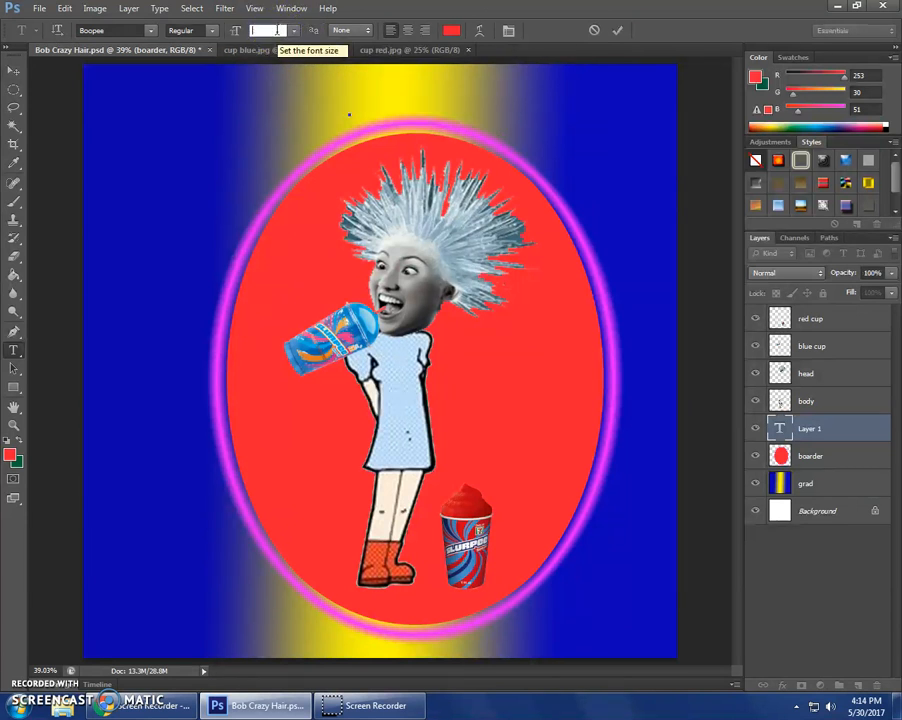
text(20)
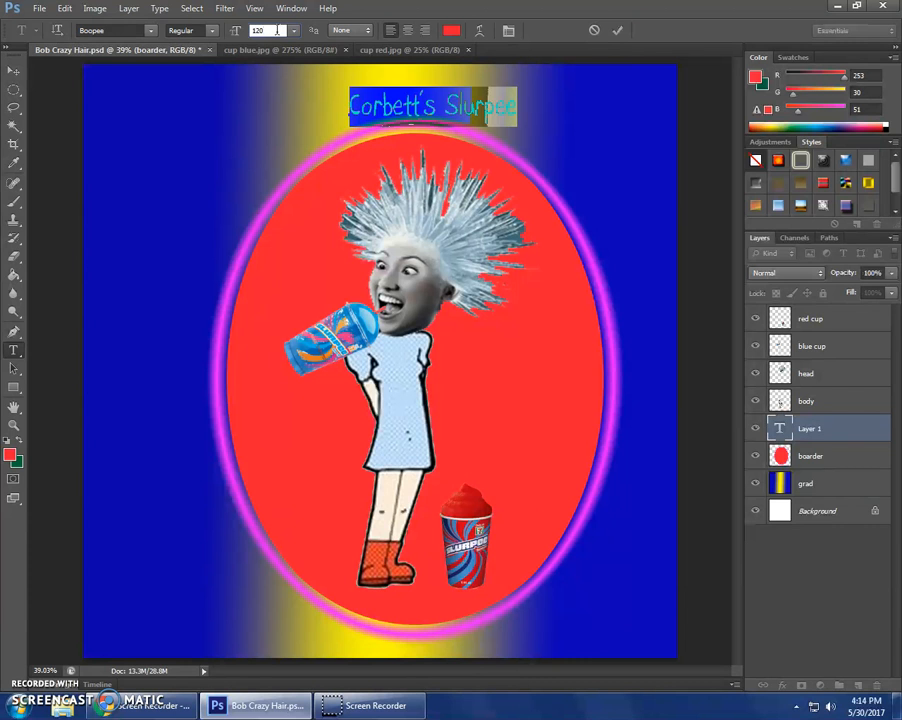
click(148, 30)
click(136, 299)
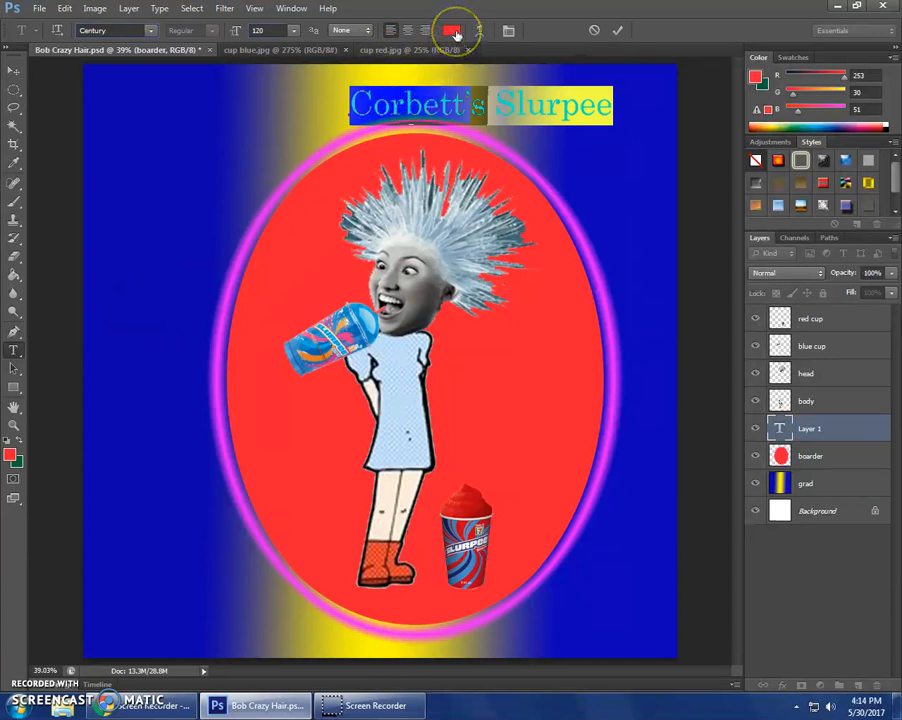
Step: Change the title's text color to a more saturated bright red
click(455, 31)
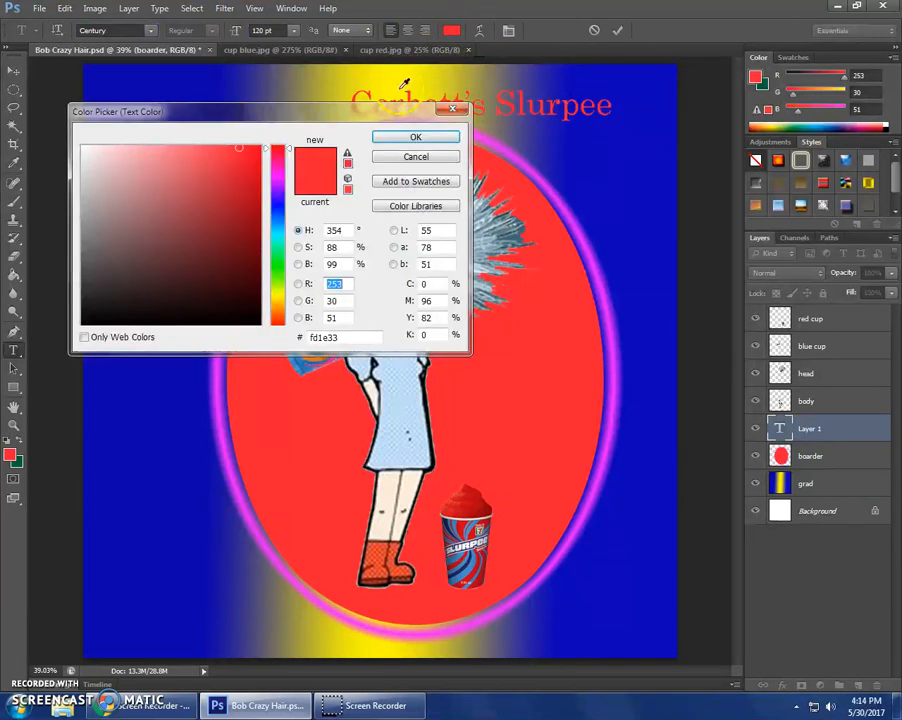
drag(340, 119, 373, 168)
click(160, 287)
mouse_move(160, 287)
mouse_down()
mouse_move(133, 370)
mouse_move(155, 324)
mouse_move(145, 215)
mouse_move(133, 206)
mouse_move(252, 238)
mouse_move(294, 211)
mouse_move(296, 218)
mouse_up()
click(315, 204)
click(293, 204)
drag(293, 203, 341, 184)
click(437, 184)
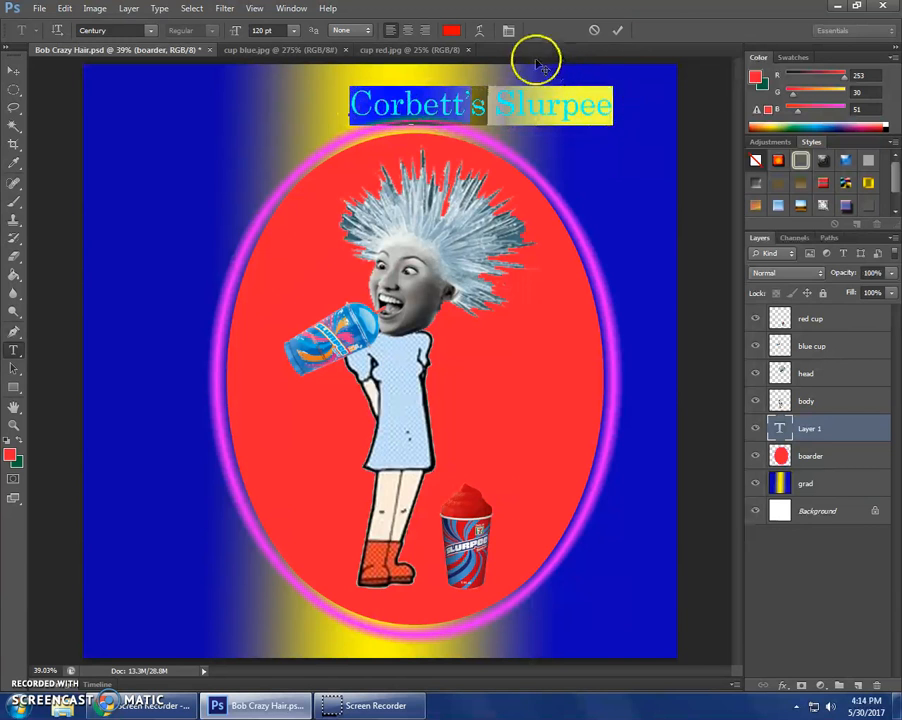
Step: Warp the title with a horizontal Arc style, with bend +46%, horizontal distortion -1% and vertical distortion -24%
click(480, 31)
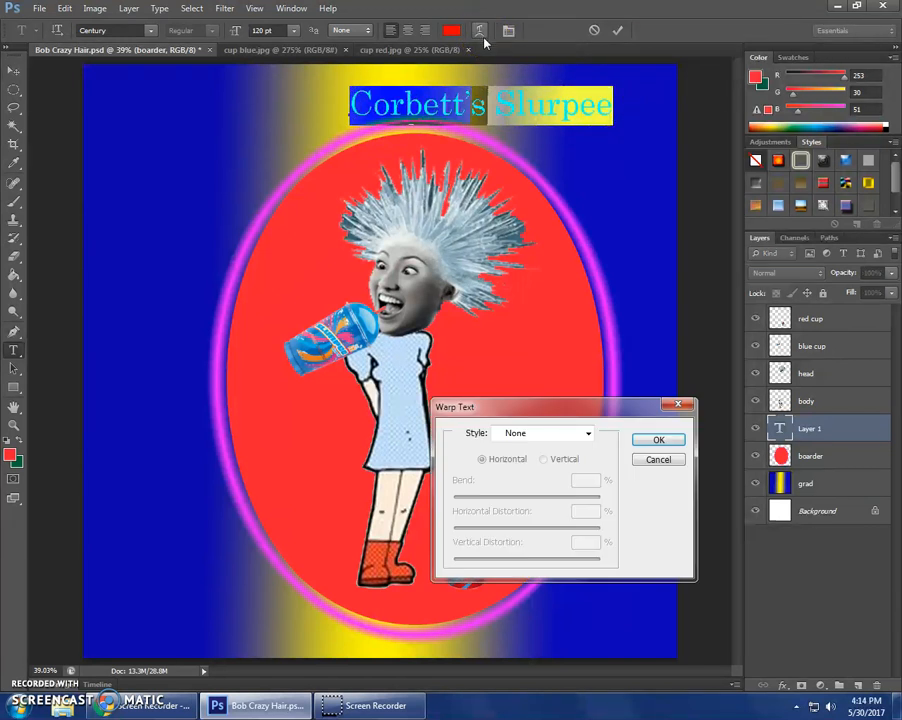
drag(544, 408, 519, 287)
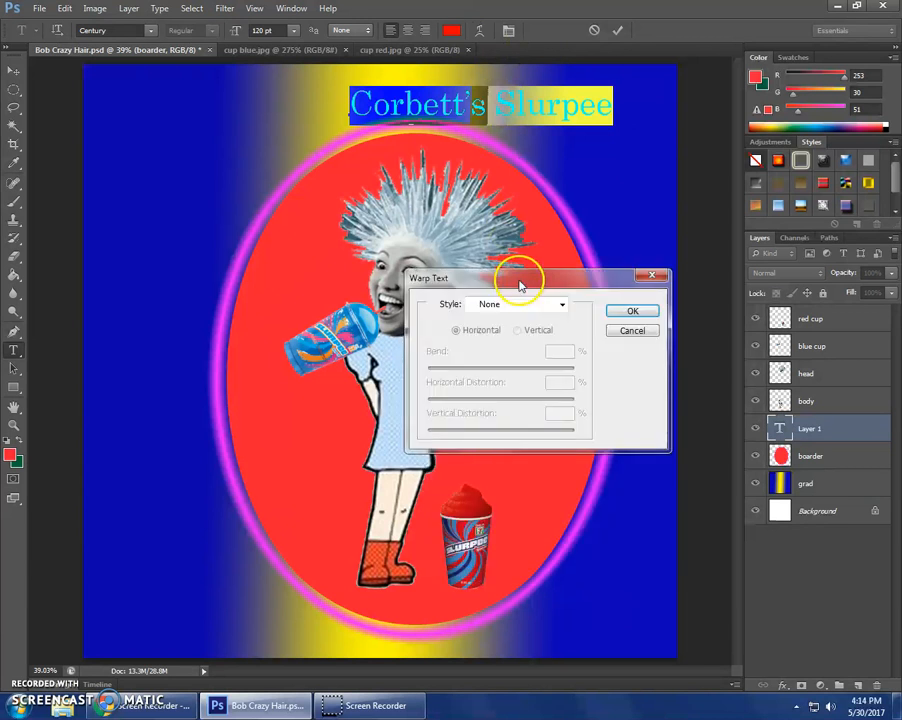
click(563, 305)
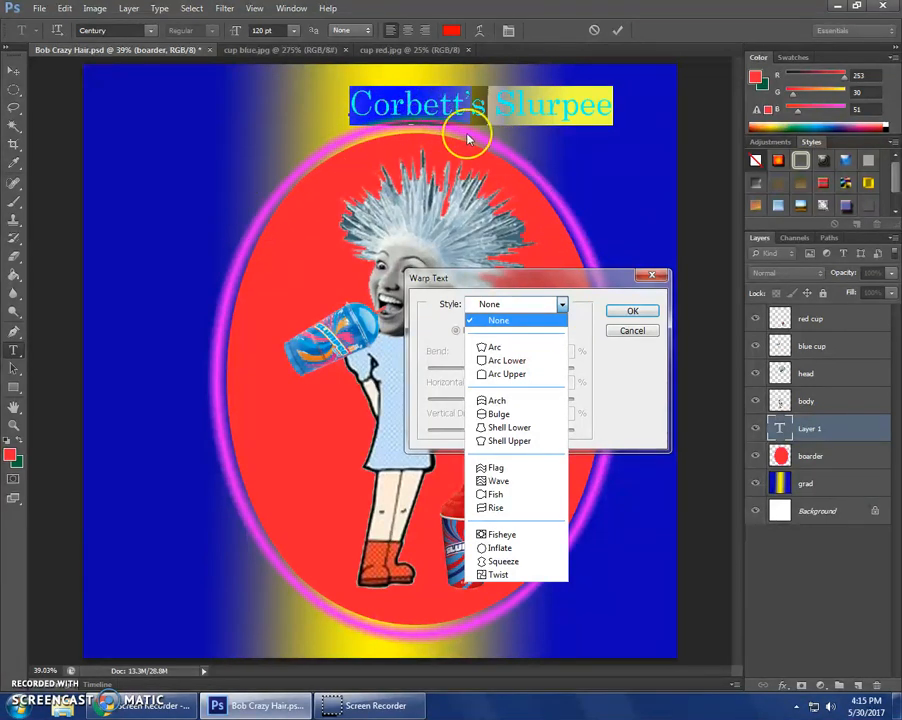
click(503, 352)
drag(410, 44, 344, 121)
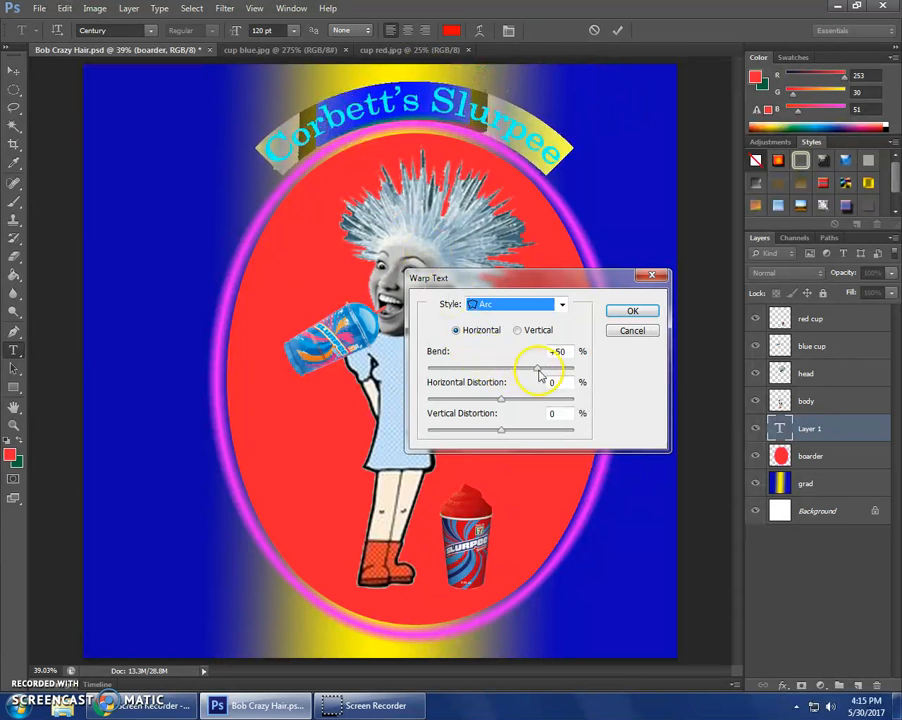
drag(540, 372, 485, 435)
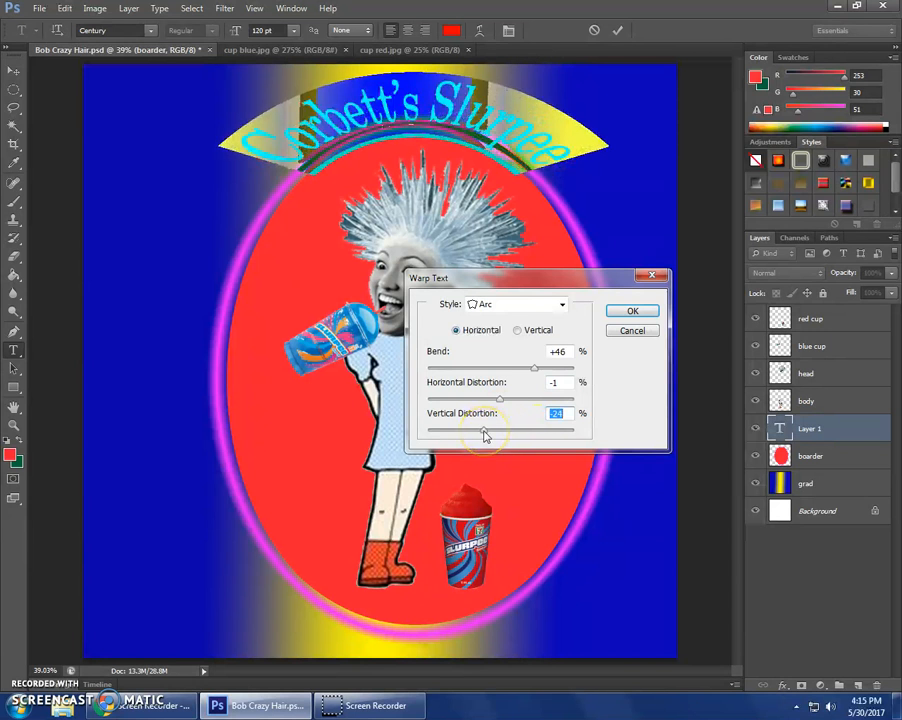
Step: Try the Bulge, Arch and Flag warp styles and the vertical orientation on the title, returning to the horizontal Arc
click(562, 305)
click(524, 412)
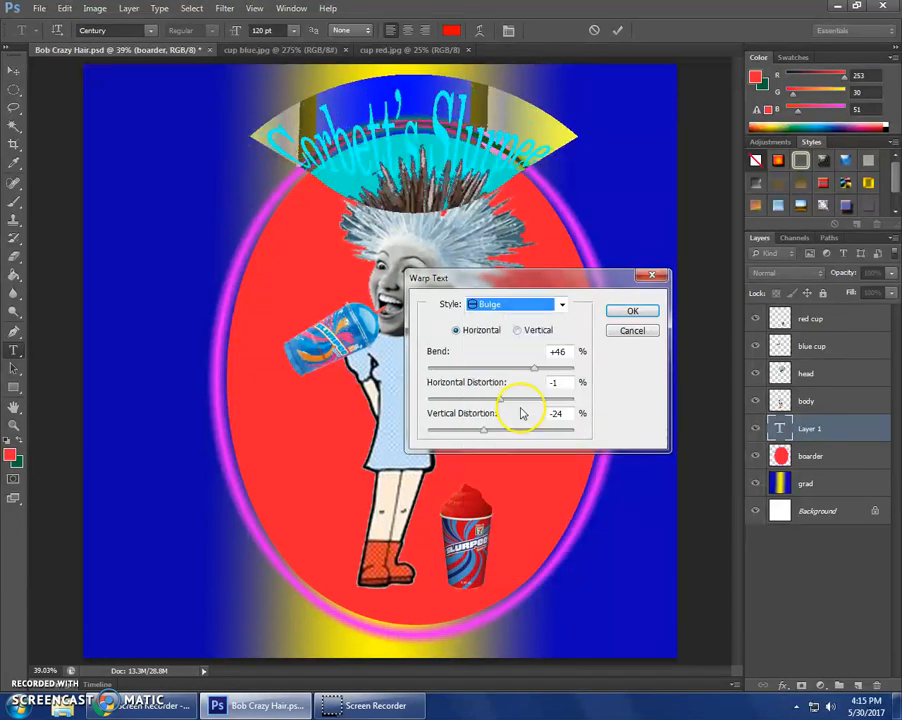
click(560, 306)
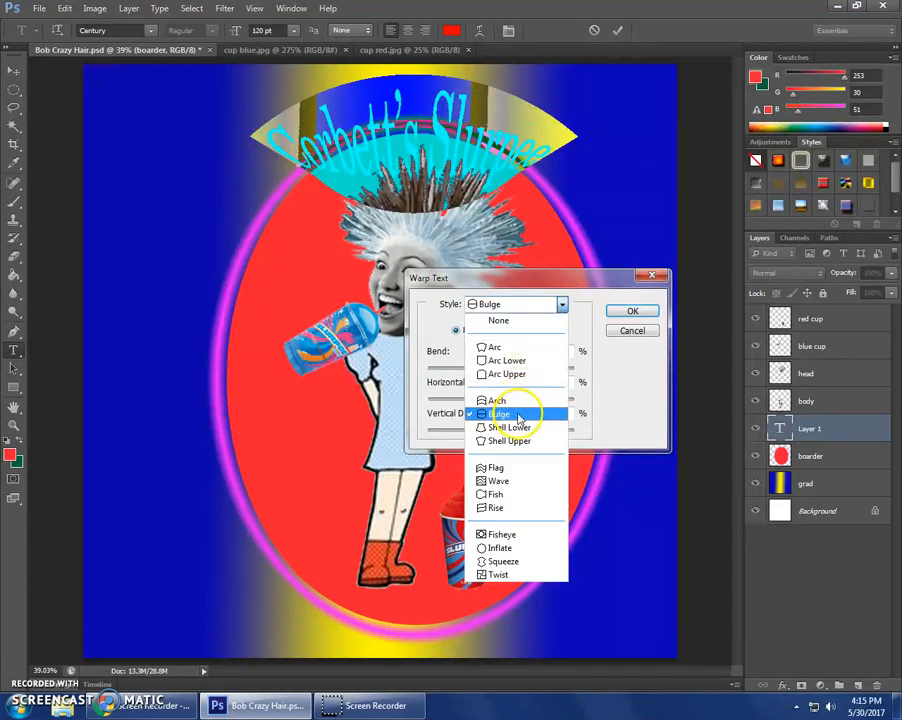
click(514, 400)
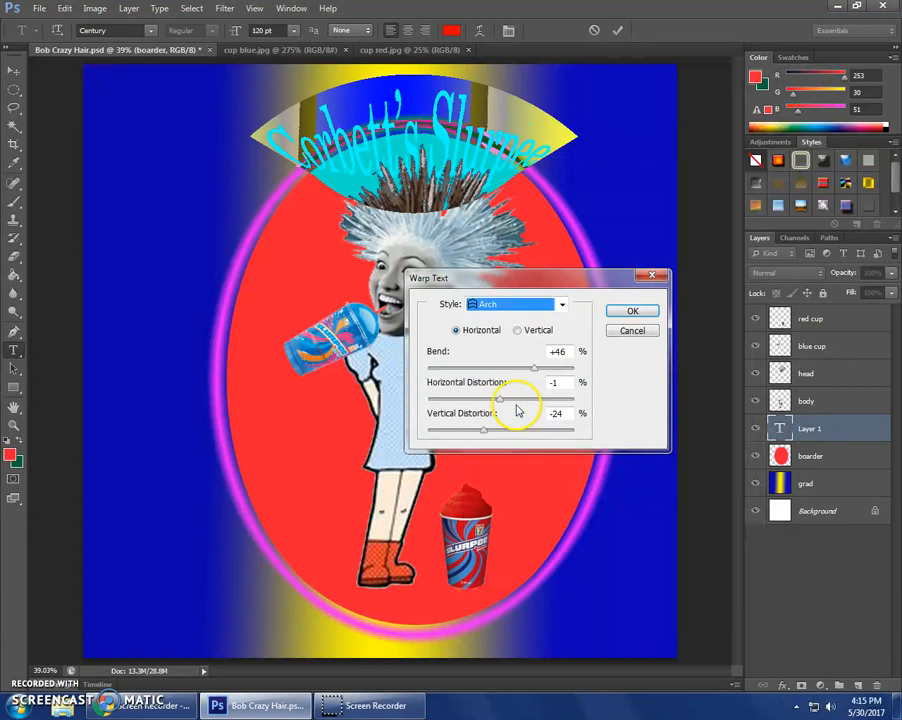
click(563, 306)
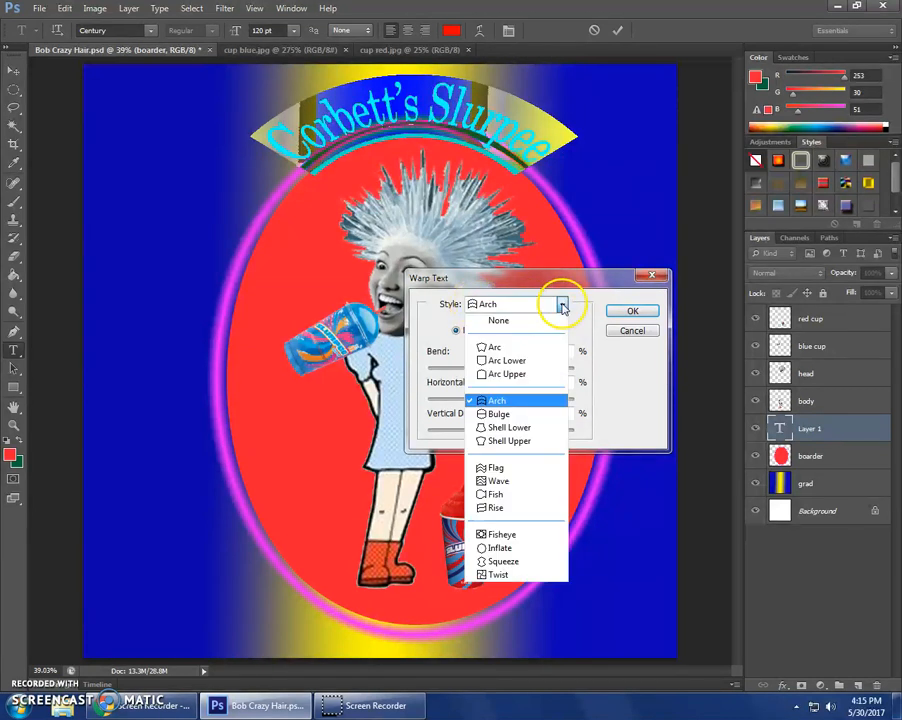
click(520, 468)
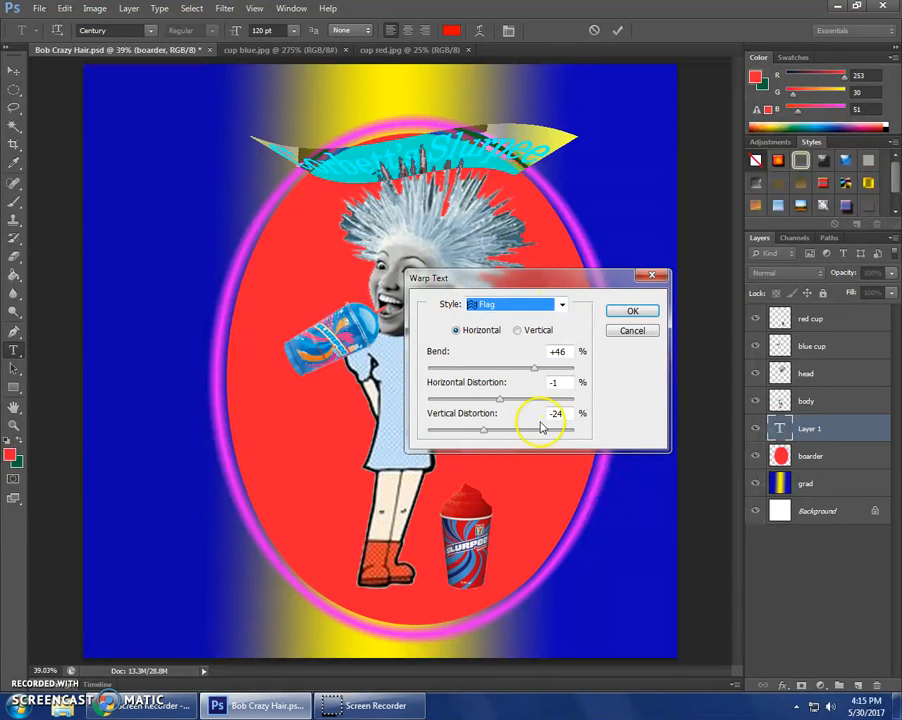
click(563, 305)
click(546, 347)
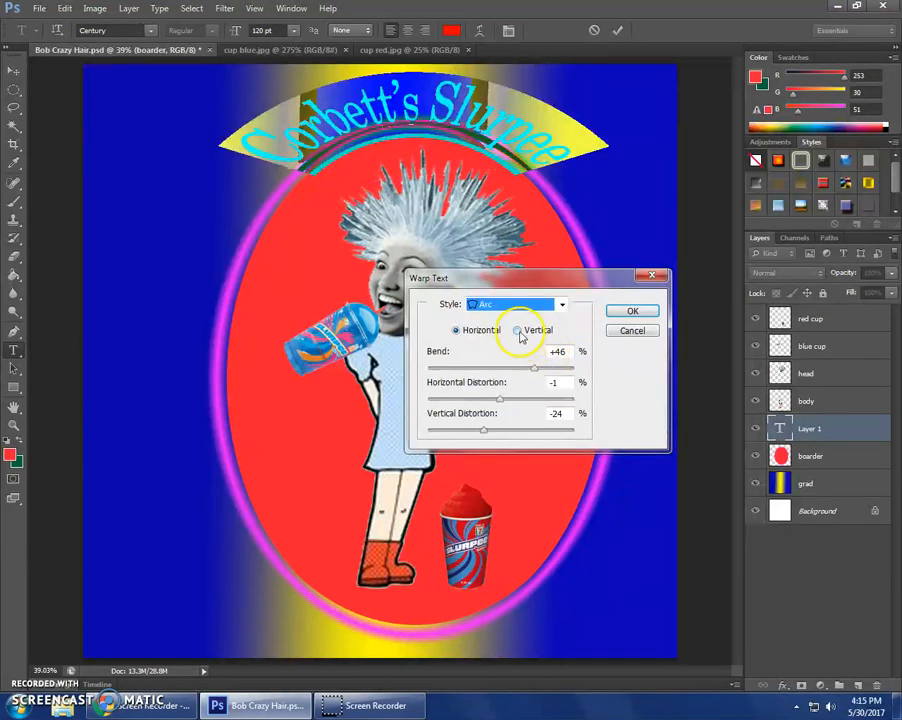
click(517, 331)
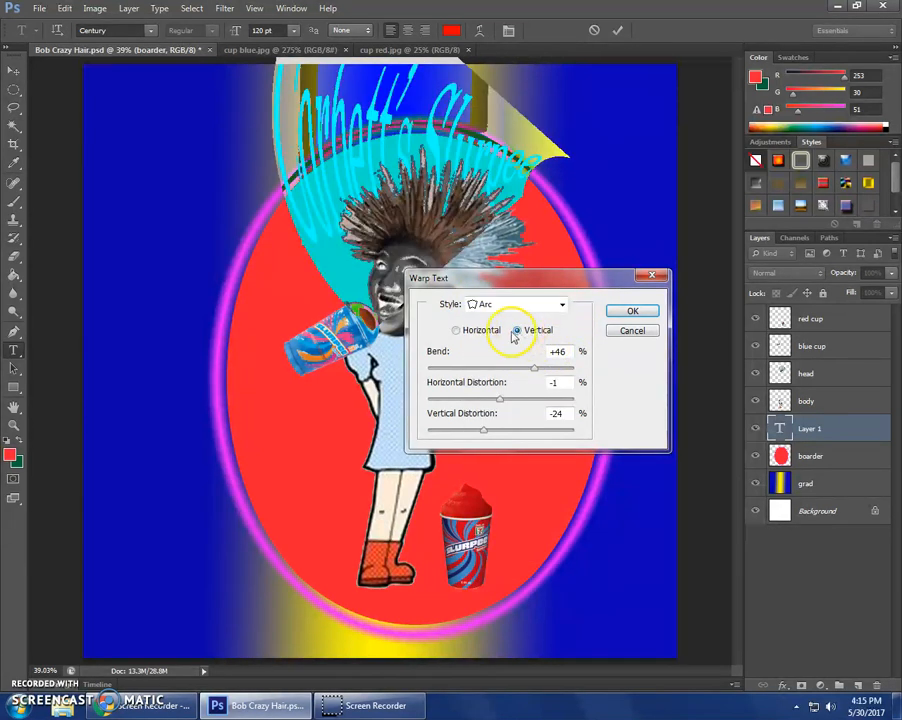
click(458, 331)
Step: Set the Arc warp's horizontal distortion to +47%, apply the warp and commit the title text
drag(498, 400, 537, 405)
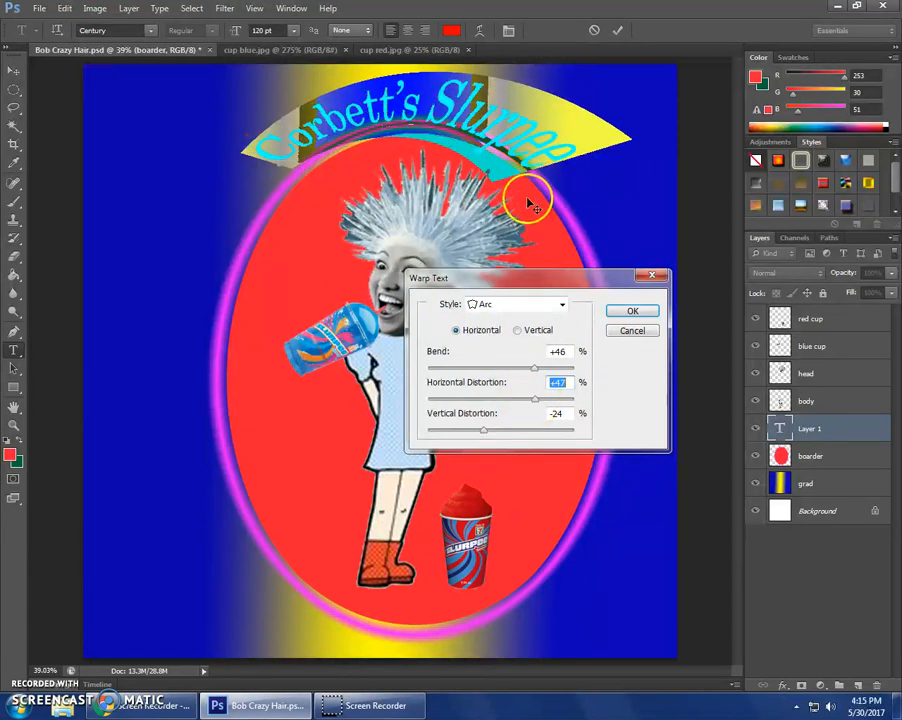
click(631, 312)
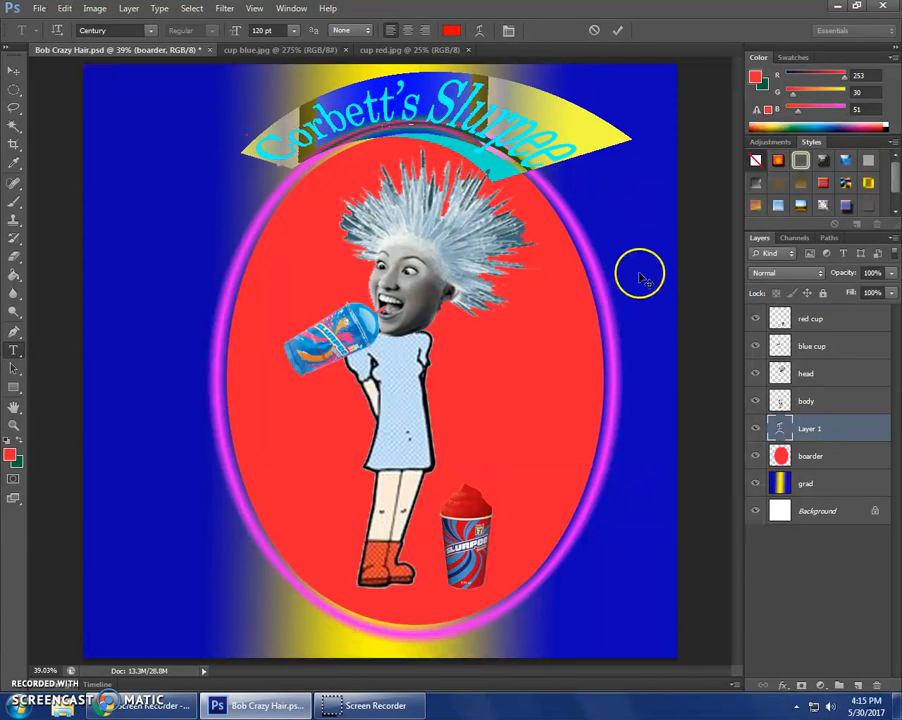
click(812, 346)
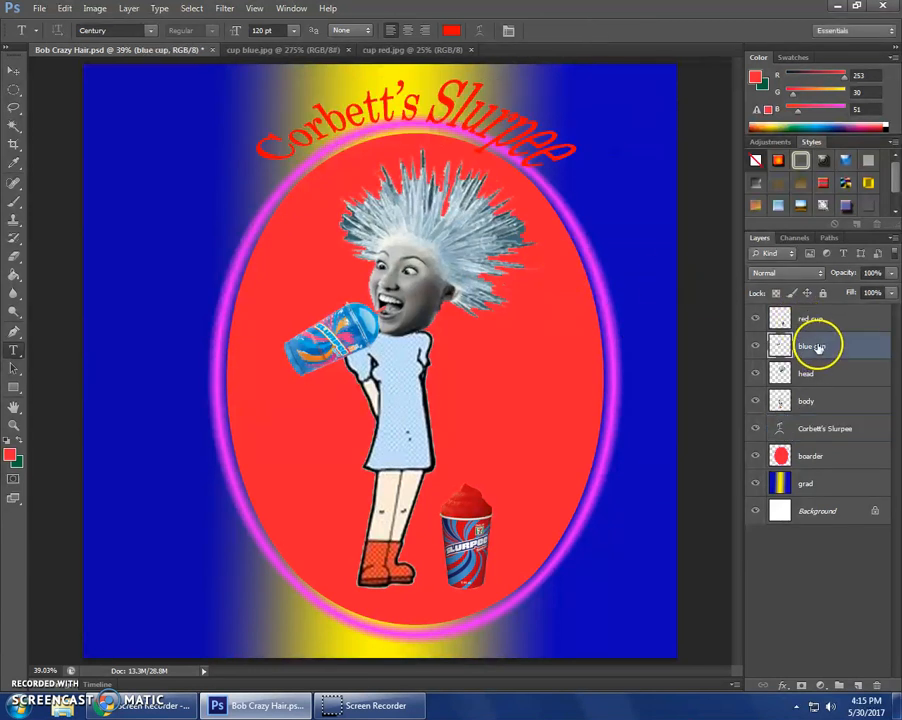
Step: Move the title layer slightly right and up so it arches over the oval's upper rim, and save the document
click(815, 429)
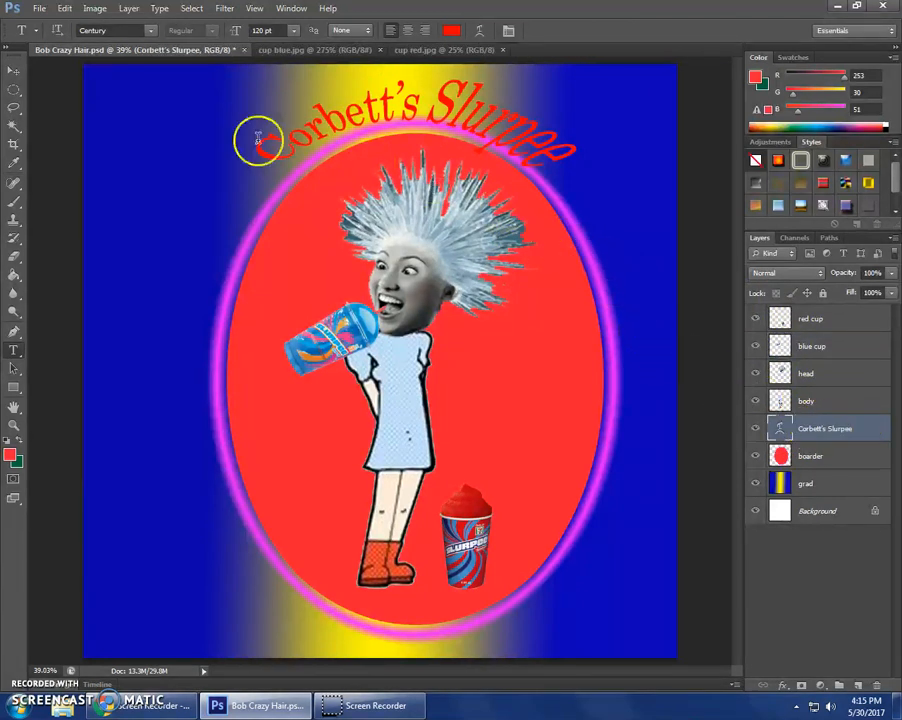
click(14, 73)
drag(478, 339, 498, 341)
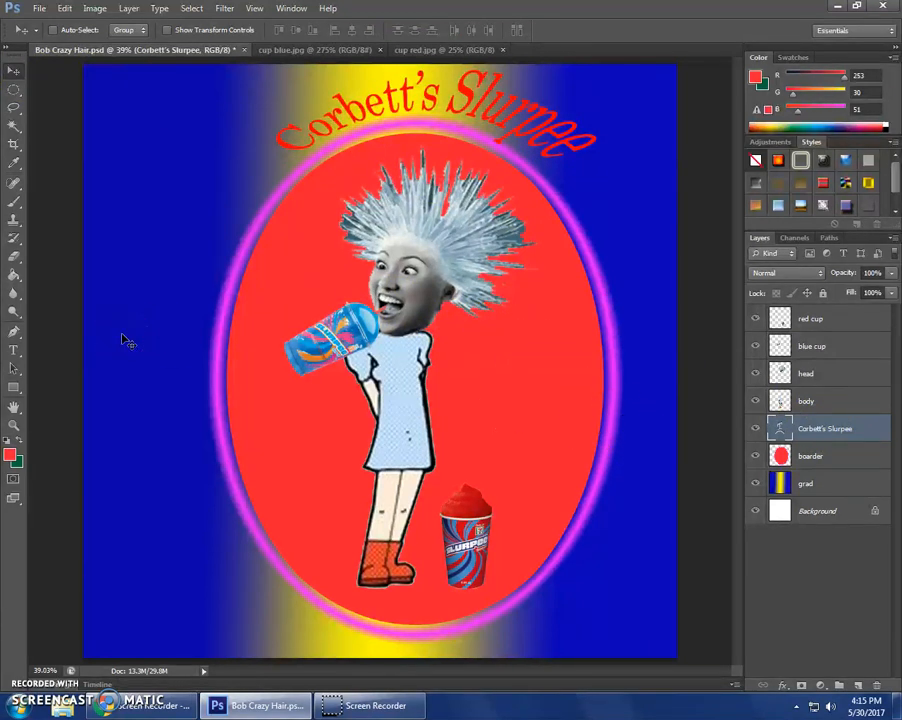
click(38, 8)
click(54, 165)
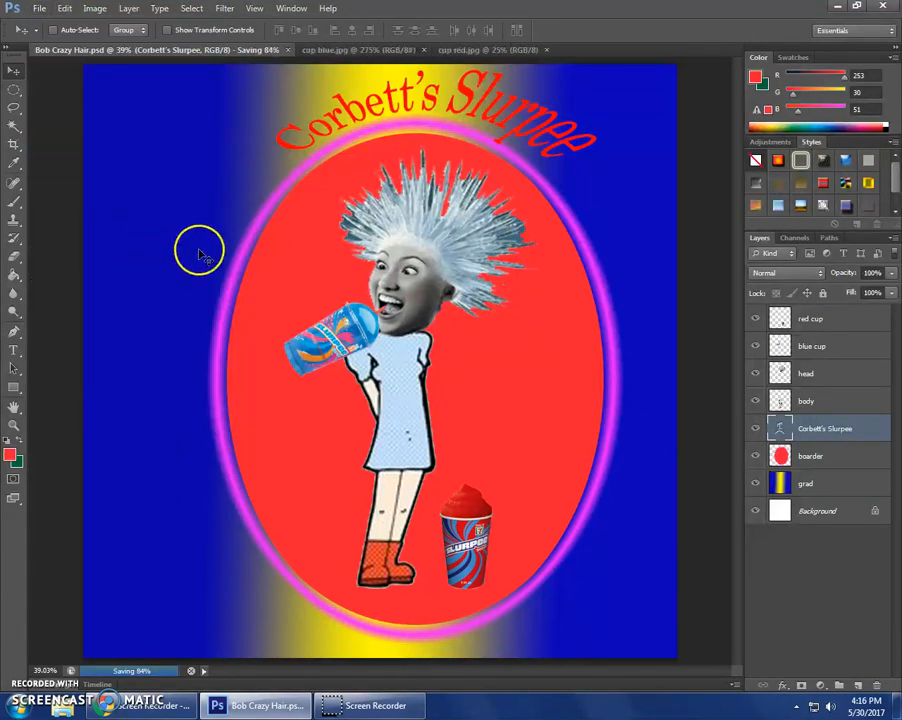